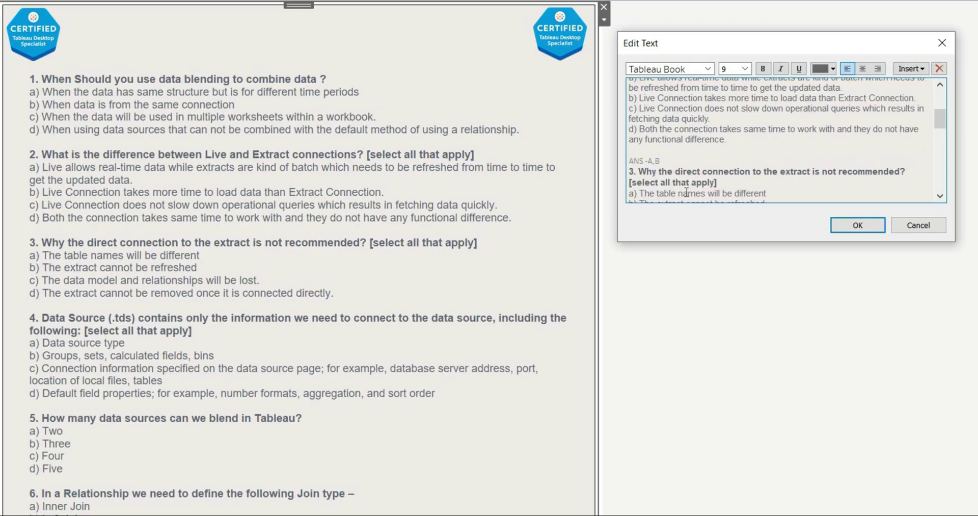
# Start question 3's answer line below its options, typing ANS -A,B,C.
pyautogui.scroll(-1, 649, 168)
pyautogui.click(650, 167)
pyautogui.write('AA')
pyautogui.write('NS -A')
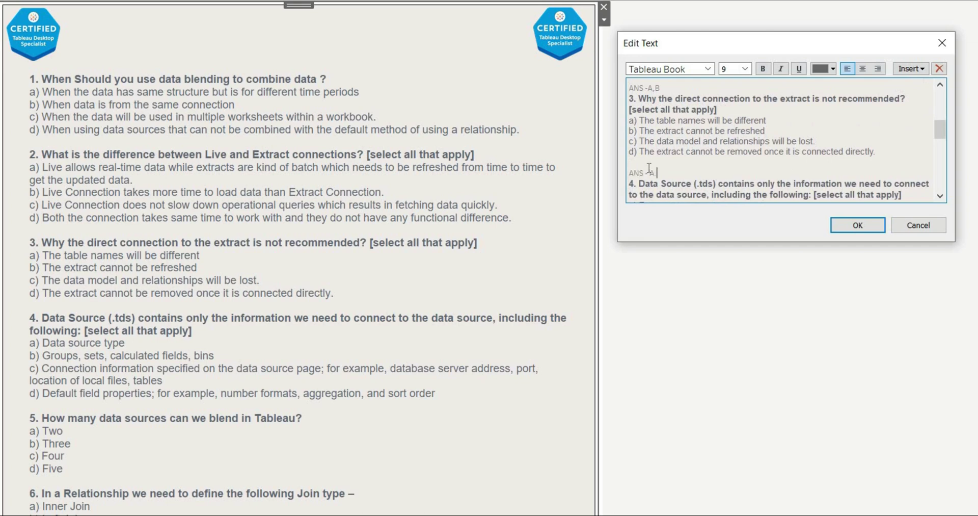
pyautogui.write(',B,C')
# Fix question 3's answer spacing to ANS - A,B,C and add ANS -A.B.C.D under question 4.
pyautogui.click(649, 172)
pyautogui.scroll(-2, 670, 192)
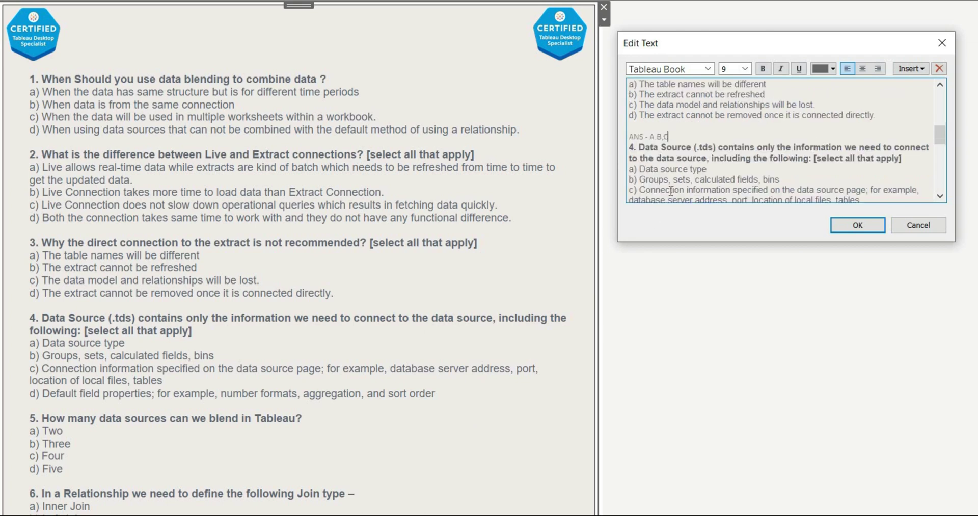
pyautogui.click(637, 198)
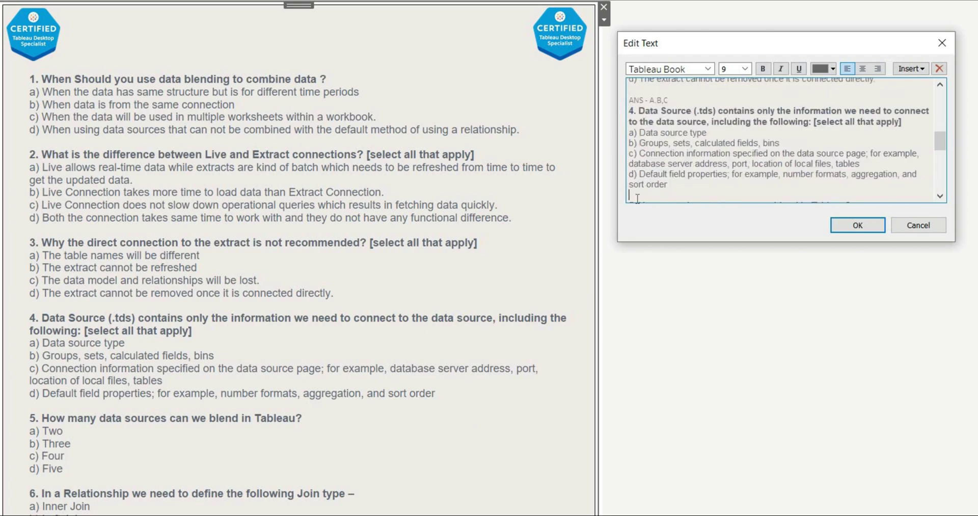
pyautogui.press('Return')
pyautogui.write('ANS -A.')
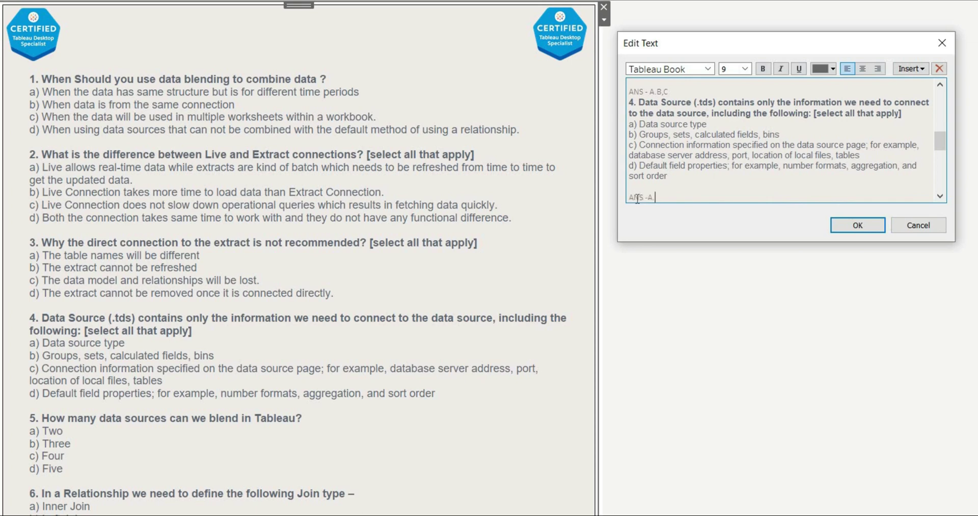
pyautogui.write('B.C.D')
pyautogui.scroll(-4, 637, 198)
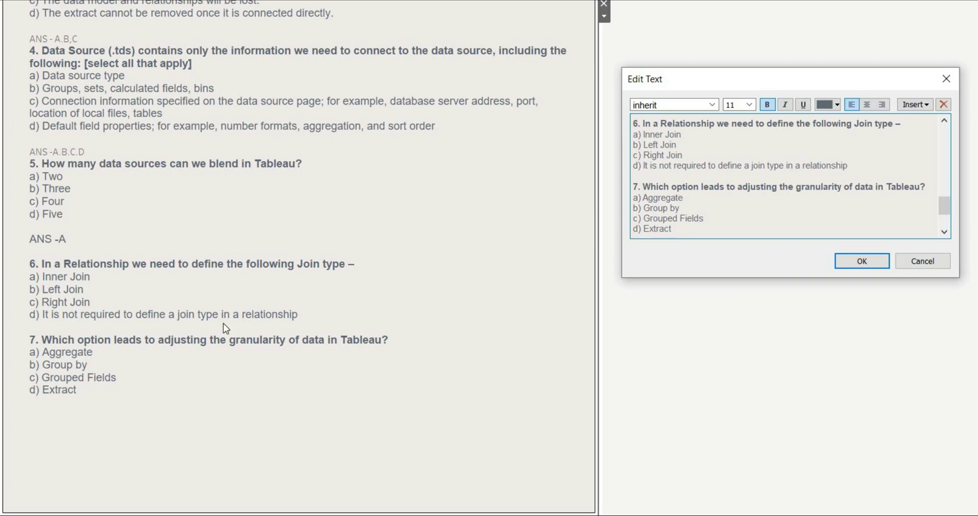
# Add the answer line ANS -D on a new line below question 6's options.
pyautogui.click(653, 178)
pyautogui.press('Return')
pyautogui.write('ANS -D')
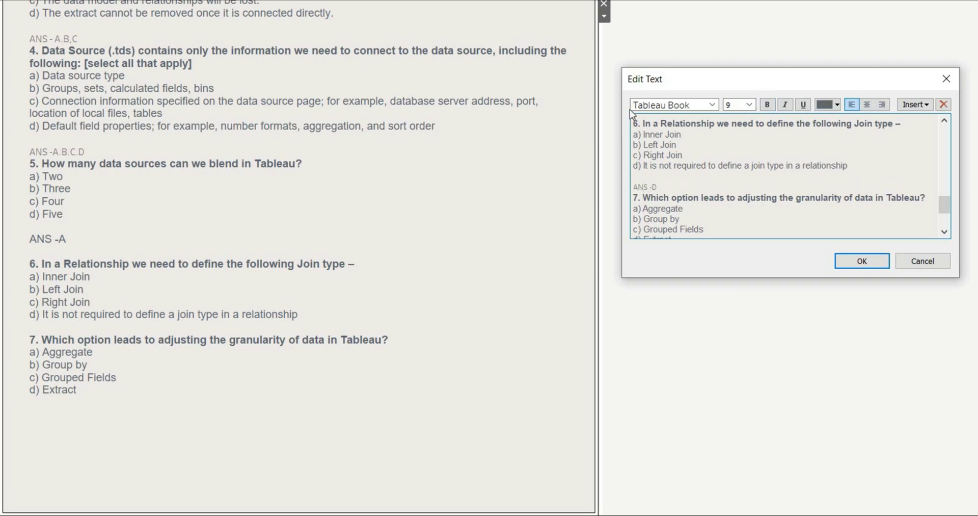
pyautogui.scroll(-3, 642, 163)
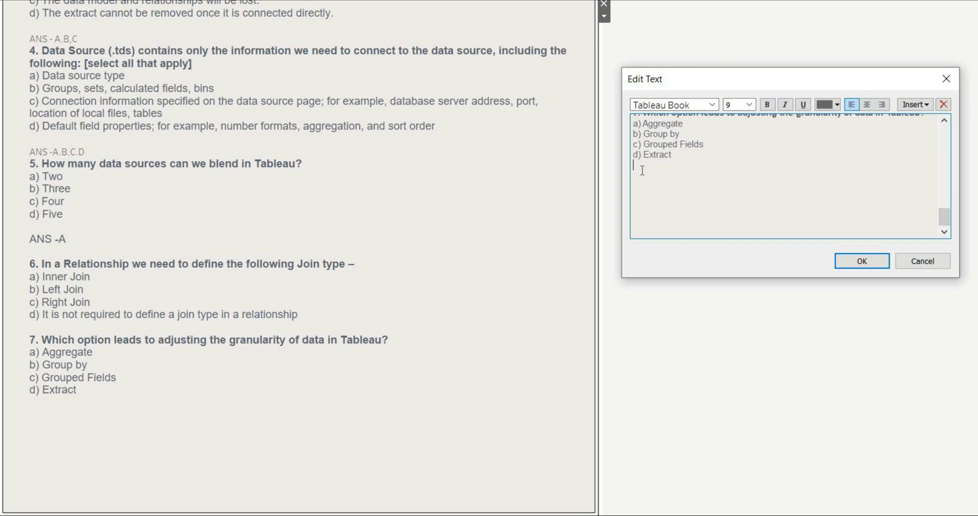
# Add ANS A below question 7's last option and apply the text edits.
pyautogui.click(643, 171)
pyautogui.press('Return')
pyautogui.write('ANS A')
pyautogui.click(856, 261)
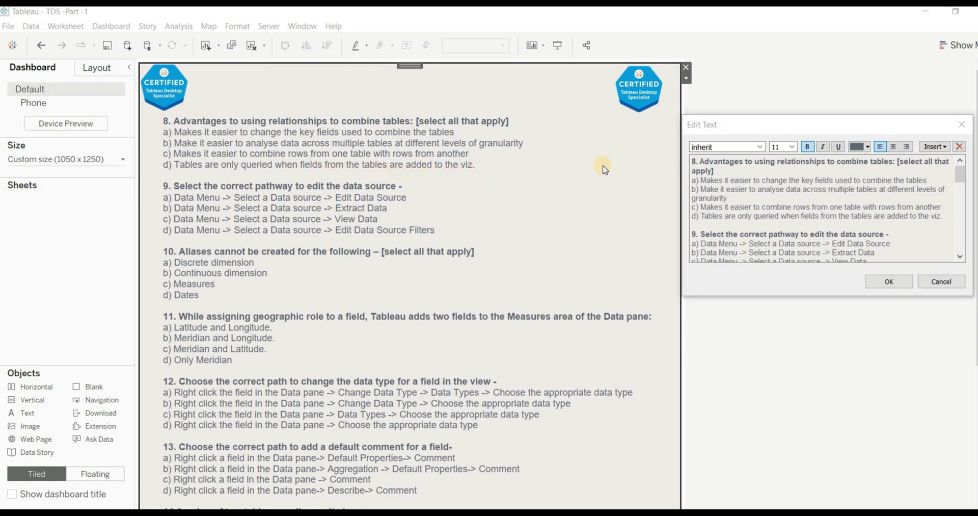
# Insert question 8's answer line ANS -B,D below option d) and apply the edit.
pyautogui.click(715, 229)
pyautogui.press('Return')
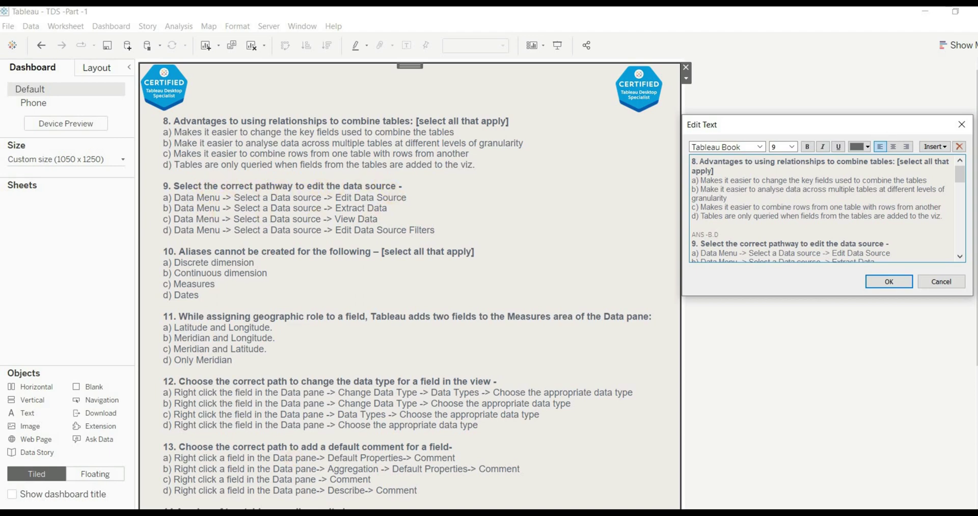
pyautogui.click(889, 282)
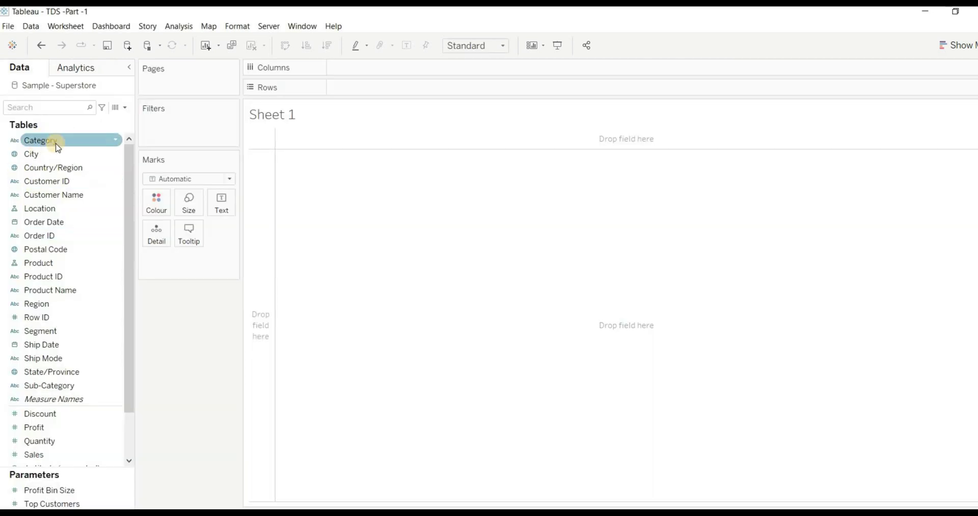
# Look up Edit Data Source under Data > Sample - Superstore, then dismiss the menu unchanged.
pyautogui.click(31, 27)
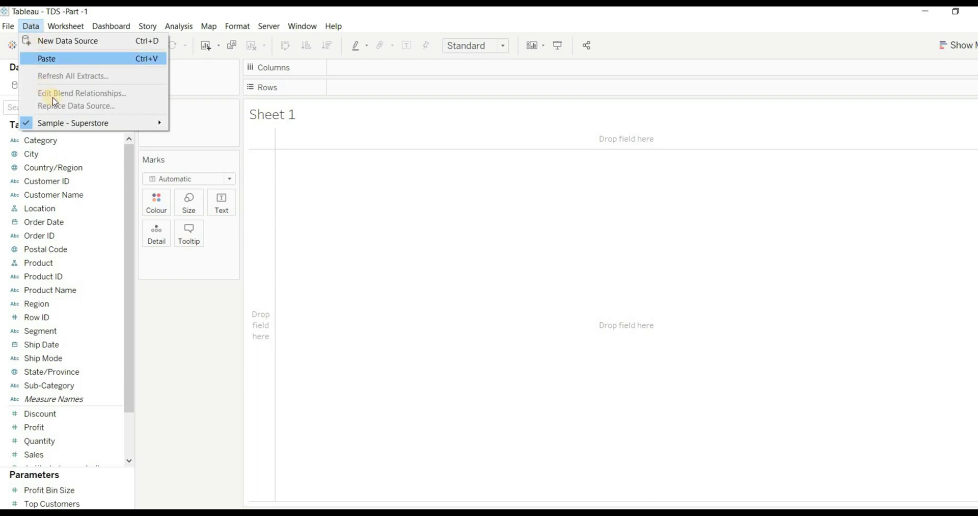
pyautogui.moveTo(96, 125)
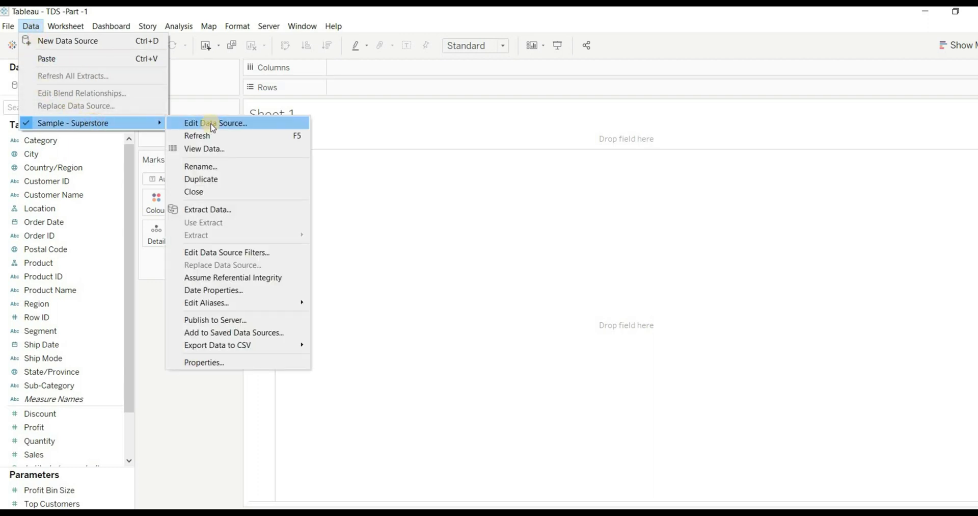
pyautogui.click(339, 390)
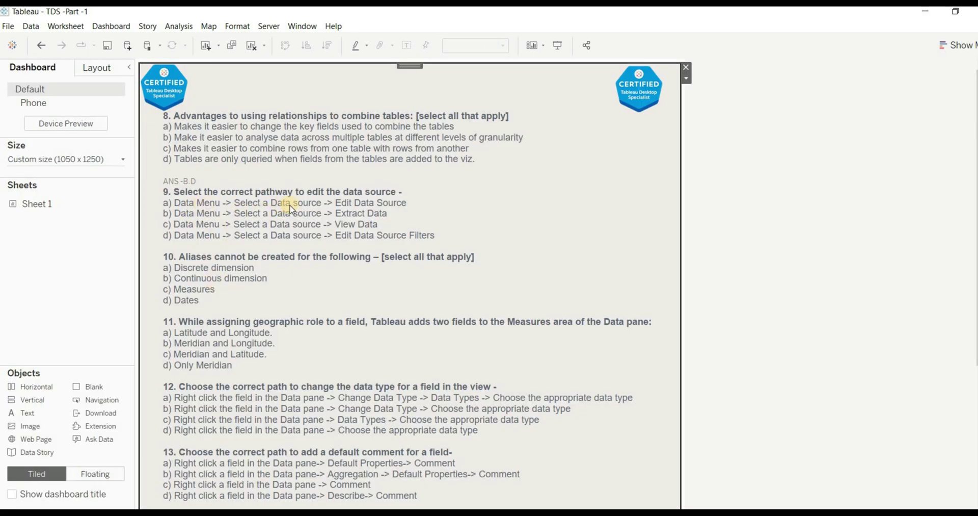
# Add the answer line ANS A below question 9's options and apply the edit.
pyautogui.click(479, 225)
pyautogui.doubleClick(478, 225)
pyautogui.scroll(-2, 386, 291)
pyautogui.click(386, 291)
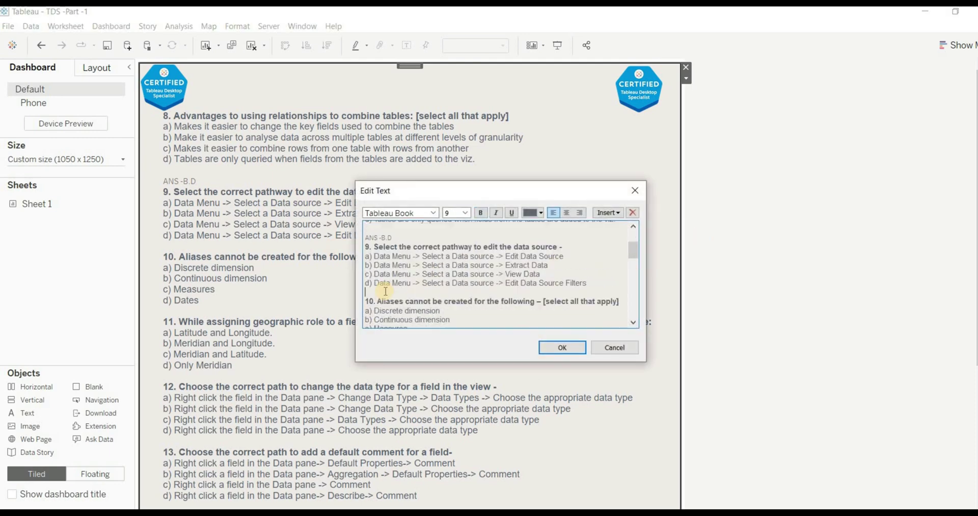
pyautogui.press('Return')
pyautogui.write('ANS A')
pyautogui.click(284, 263)
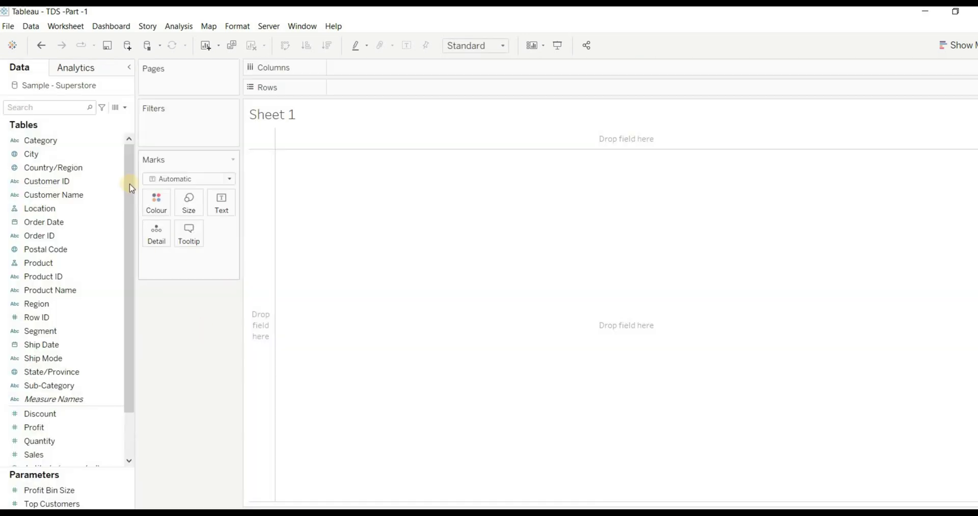
# Review the Category field's options and convert Order Date to a continuous field.
pyautogui.click(75, 141)
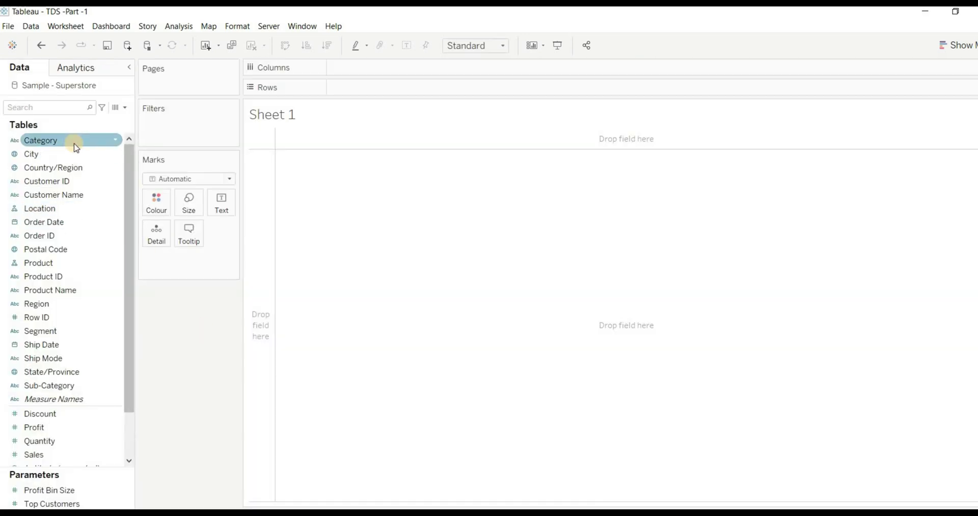
pyautogui.click(113, 143)
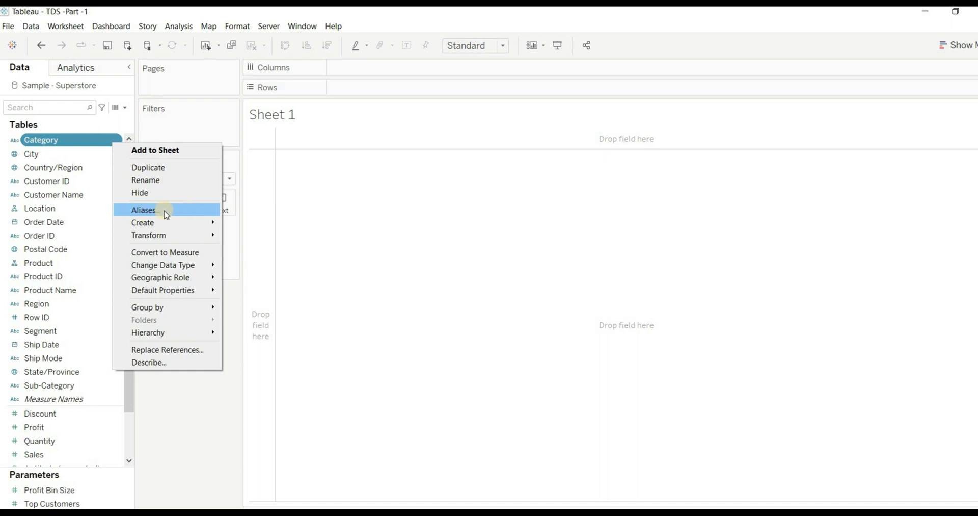
pyautogui.click(395, 279)
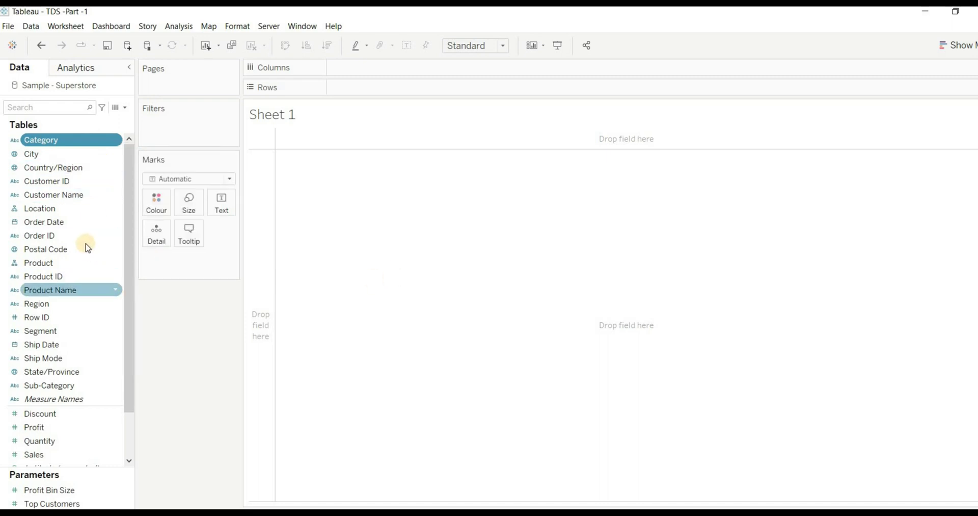
pyautogui.click(116, 223)
pyautogui.click(117, 223)
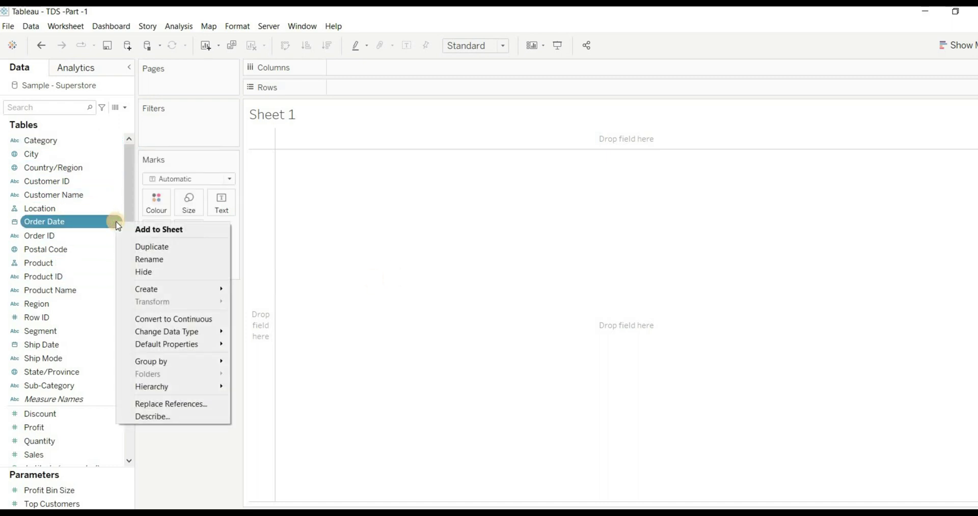
pyautogui.click(179, 319)
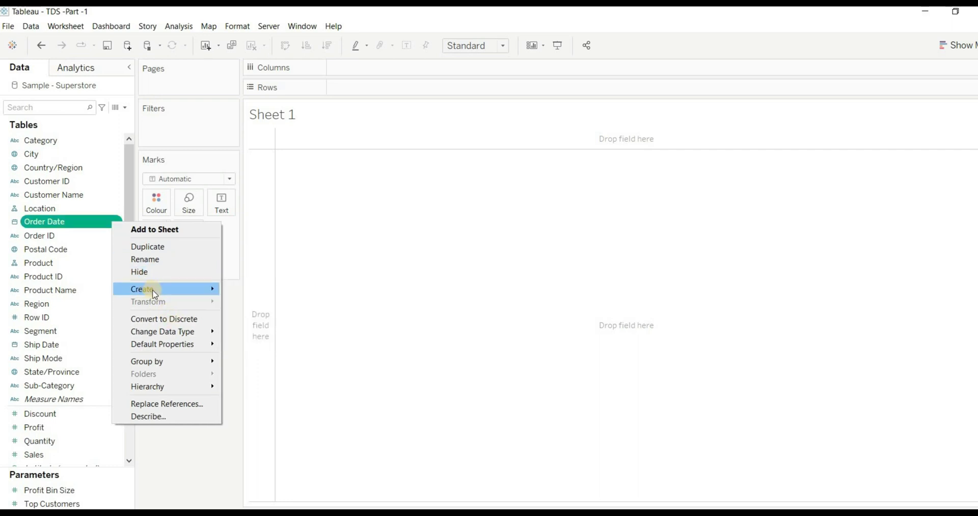
pyautogui.click(186, 462)
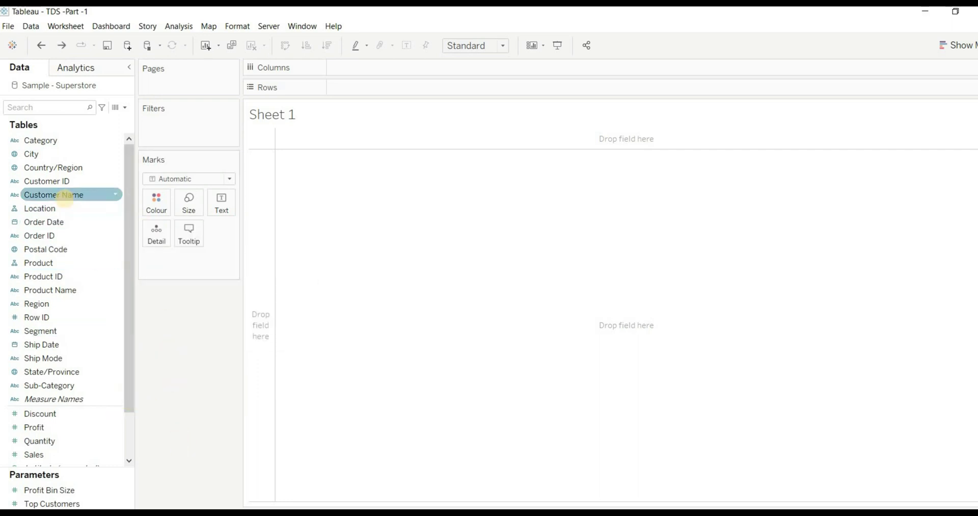
# Review the Order Date, Ship Date and Quantity field menus without changes, then return to the dashboard.
pyautogui.rightClick(106, 223)
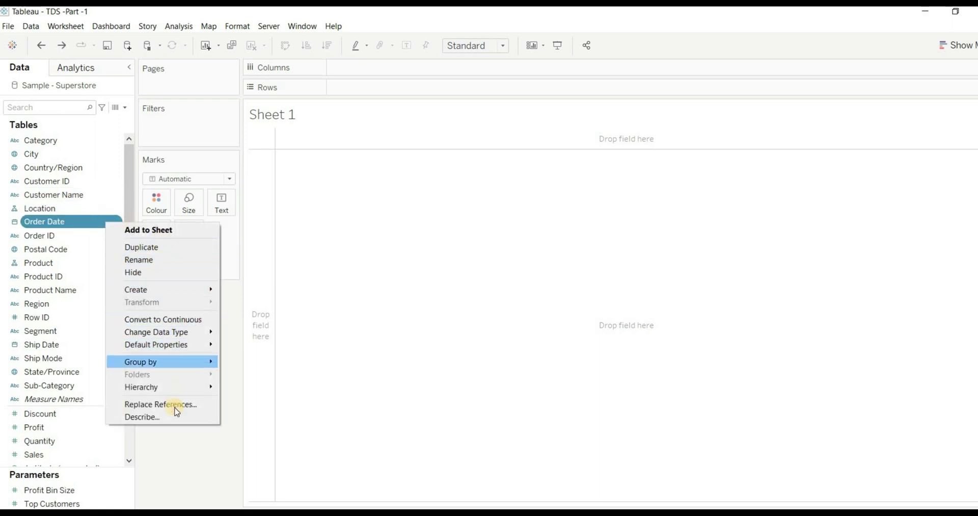
pyautogui.click(179, 452)
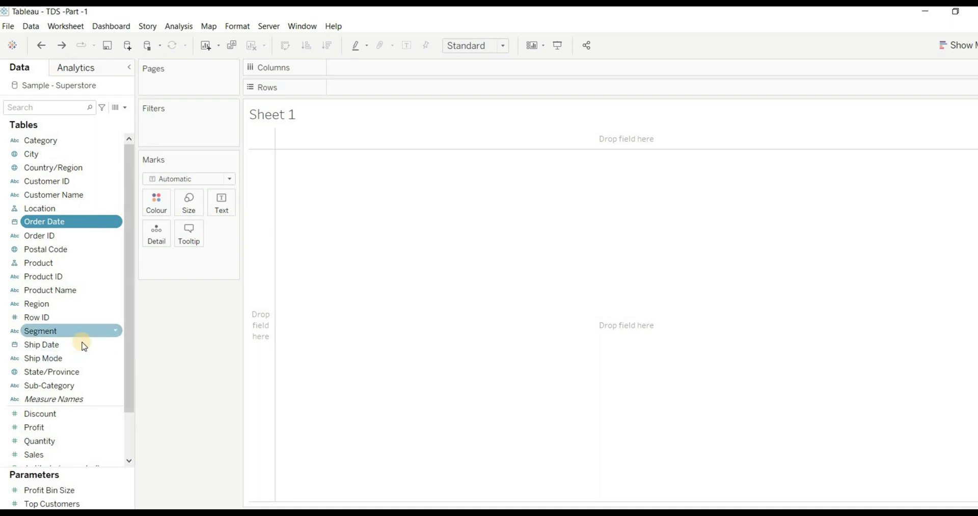
pyautogui.scroll(-2, 86, 349)
pyautogui.rightClick(73, 289)
pyautogui.rightClick(73, 290)
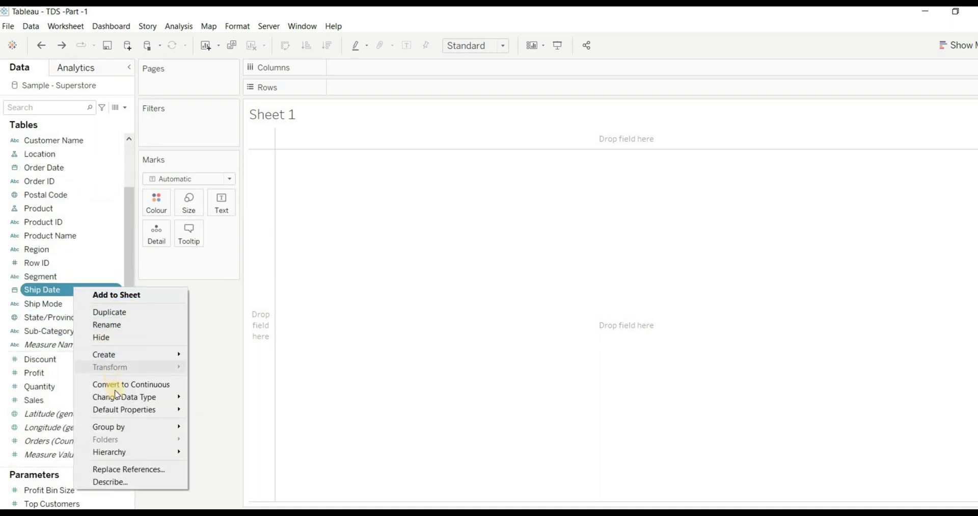
pyautogui.click(210, 375)
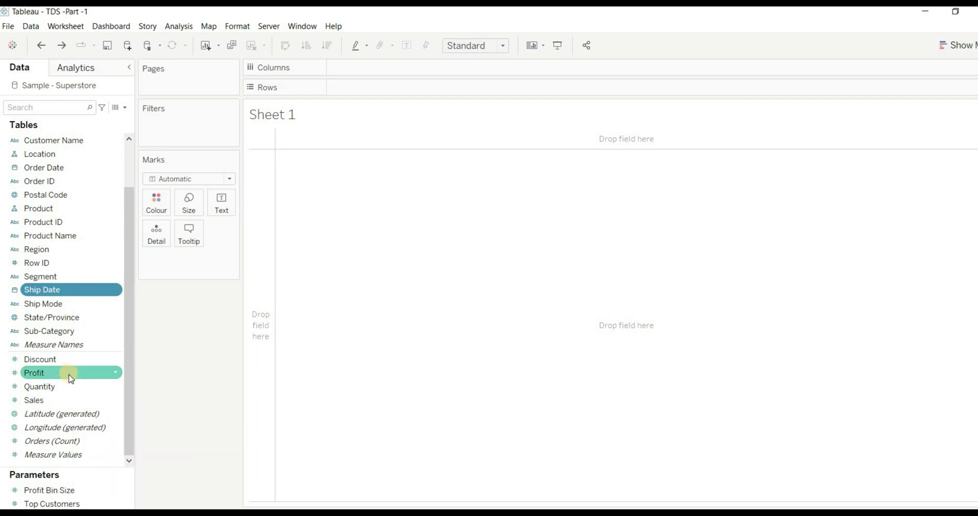
pyautogui.click(51, 387)
pyautogui.rightClick(51, 387)
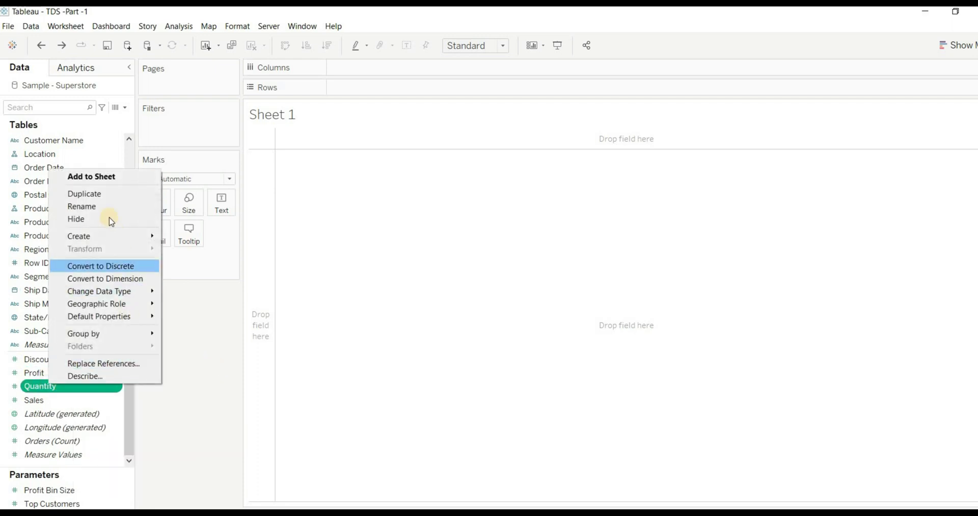
pyautogui.click(188, 336)
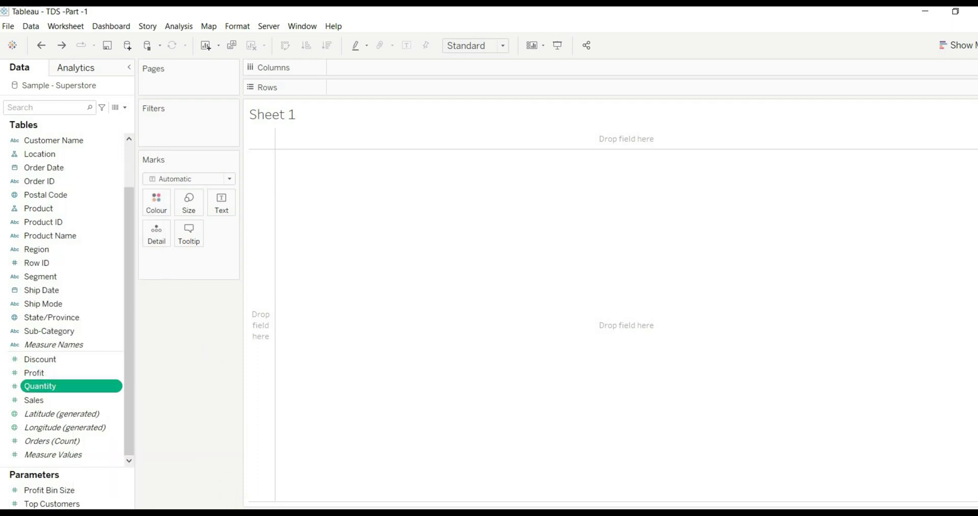
pyautogui.click(232, 514)
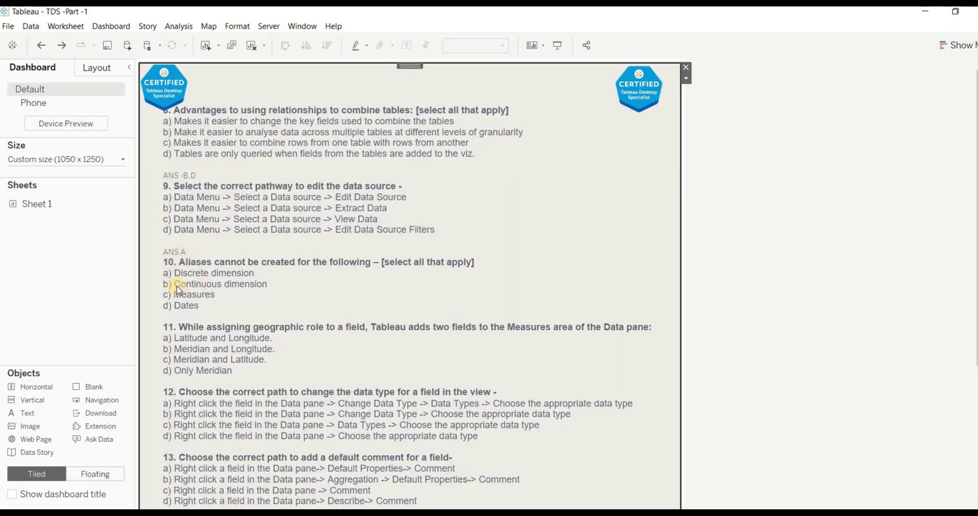
# Add the line ANS -B,C,D beneath question 10's options and confirm.
pyautogui.doubleClick(201, 310)
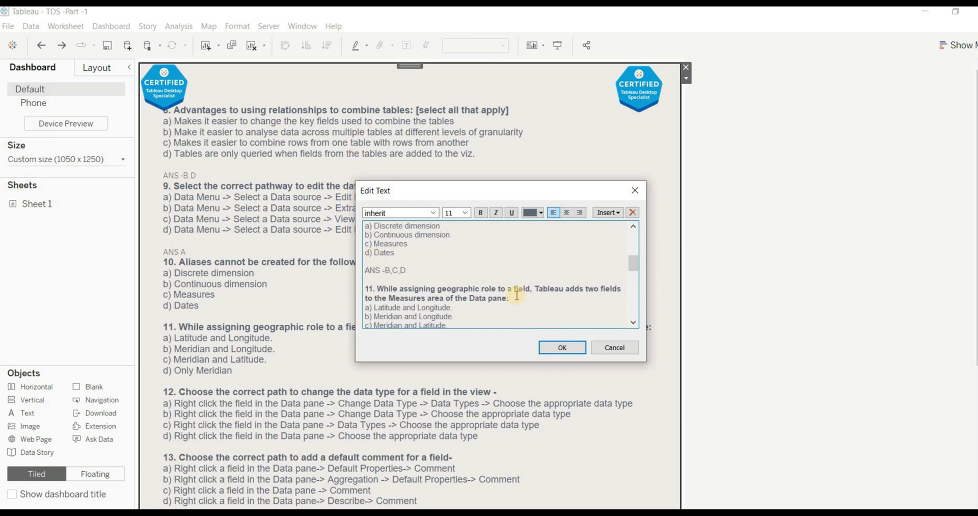
pyautogui.click(555, 345)
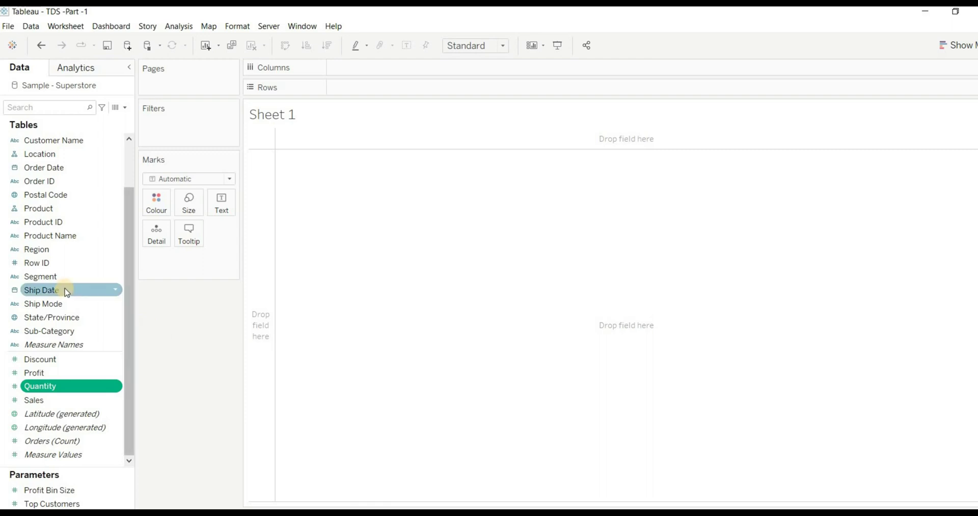
# Inspect Measure Names, Latitude/Longitude (generated), Orders (Count) and Measure Values in the Data pane.
pyautogui.scroll(1, 65, 284)
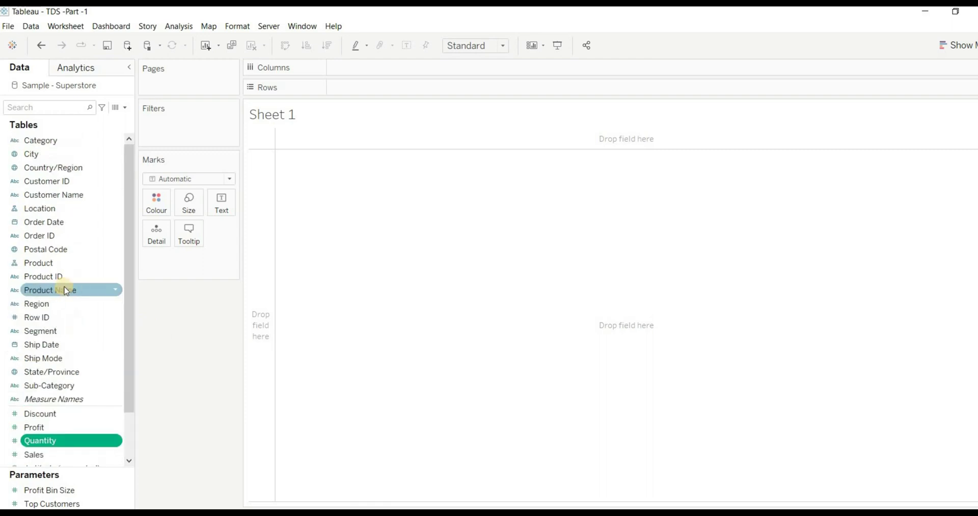
pyautogui.click(77, 399)
pyautogui.scroll(-2, 89, 376)
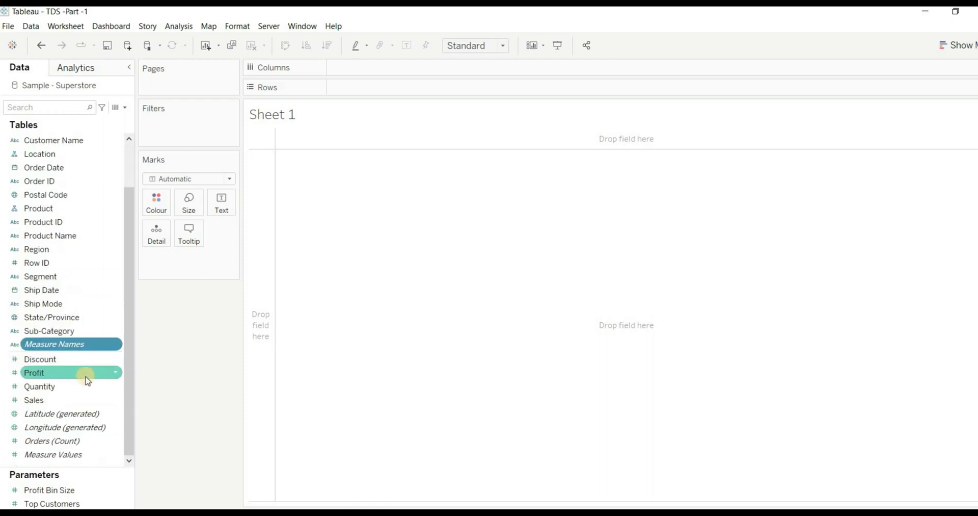
pyautogui.click(82, 413)
pyautogui.click(83, 428)
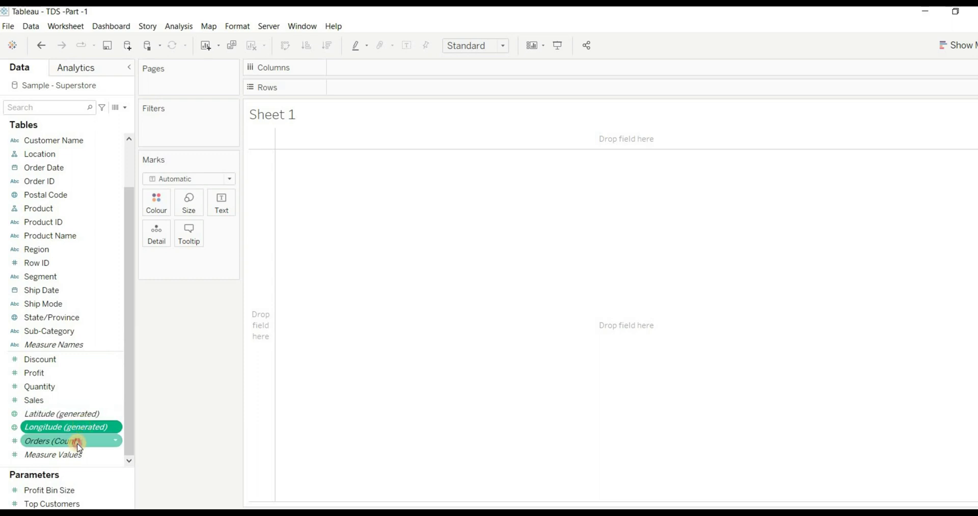
pyautogui.click(79, 443)
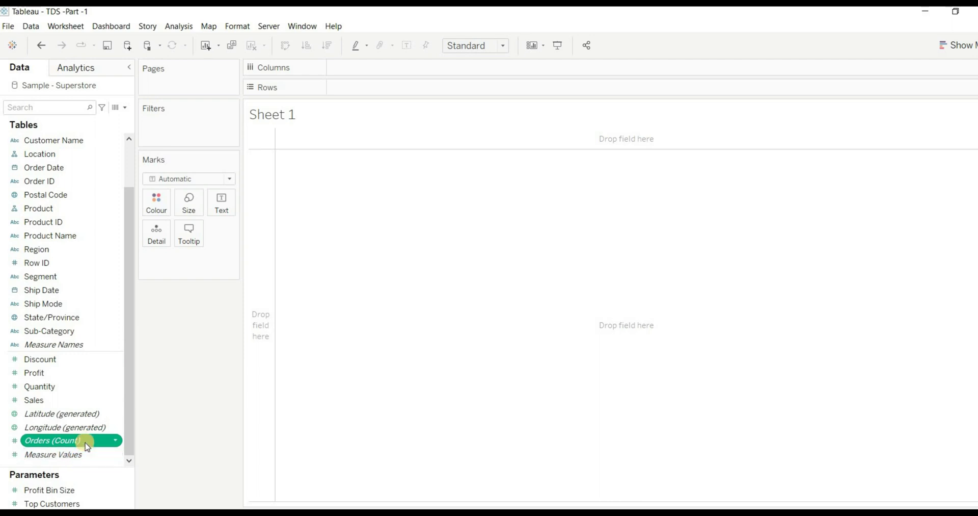
pyautogui.click(82, 455)
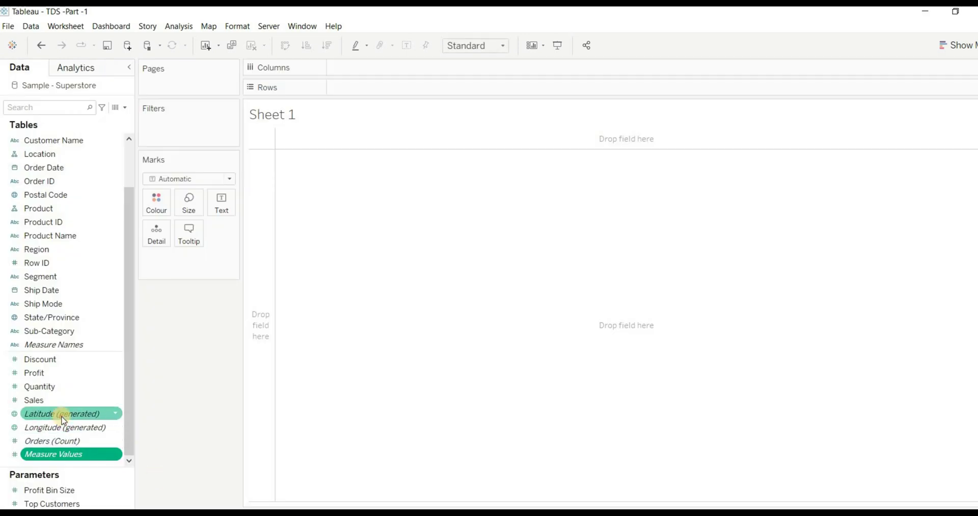
pyautogui.click(66, 413)
pyautogui.keyDown('ctrl'); pyautogui.click(64, 427); pyautogui.keyUp('ctrl')
pyautogui.click(63, 431)
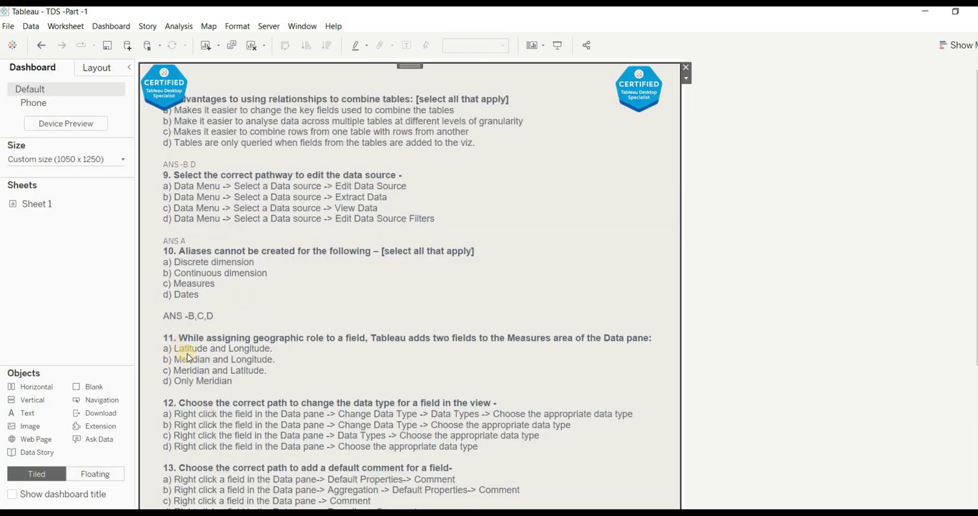
# Insert ANS -A after question 11's 'd) Only Meridian' option and confirm.
pyautogui.doubleClick(208, 385)
pyautogui.press('Return')
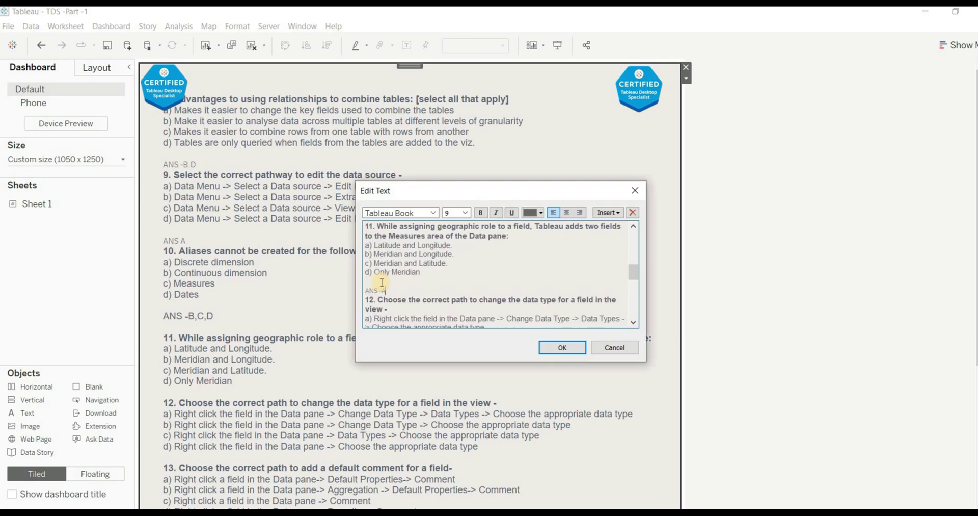
pyautogui.click(542, 345)
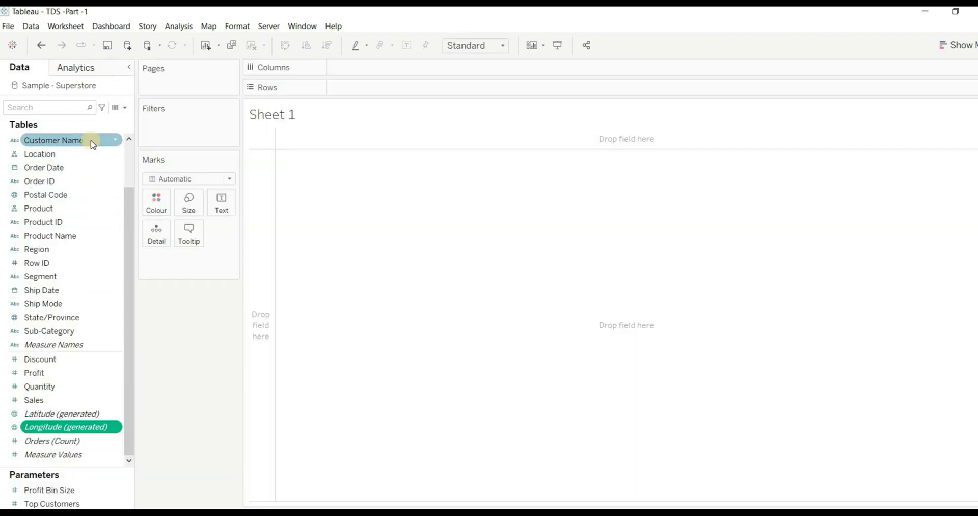
# Review Customer Name's Change Data Type options, then close the menu leaving the type unchanged.
pyautogui.click(91, 140)
pyautogui.rightClick(93, 143)
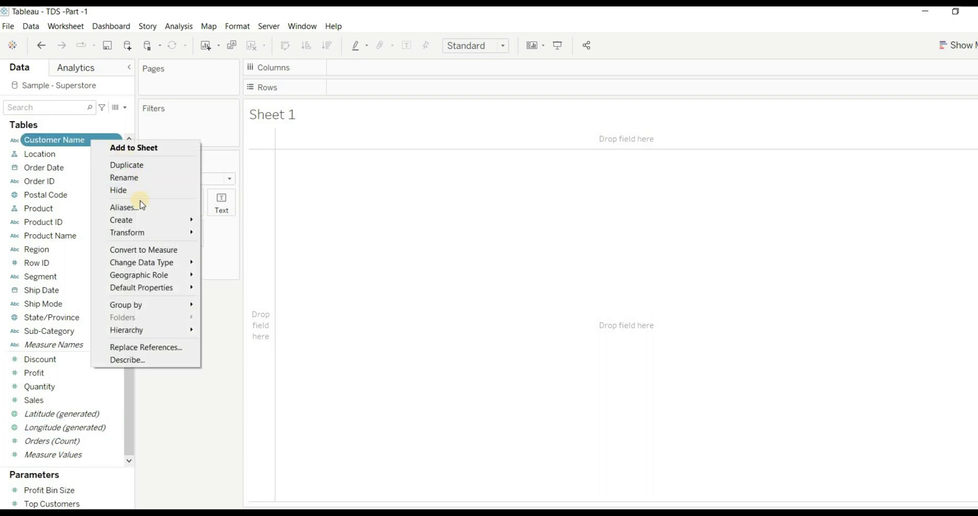
pyautogui.moveTo(149, 265)
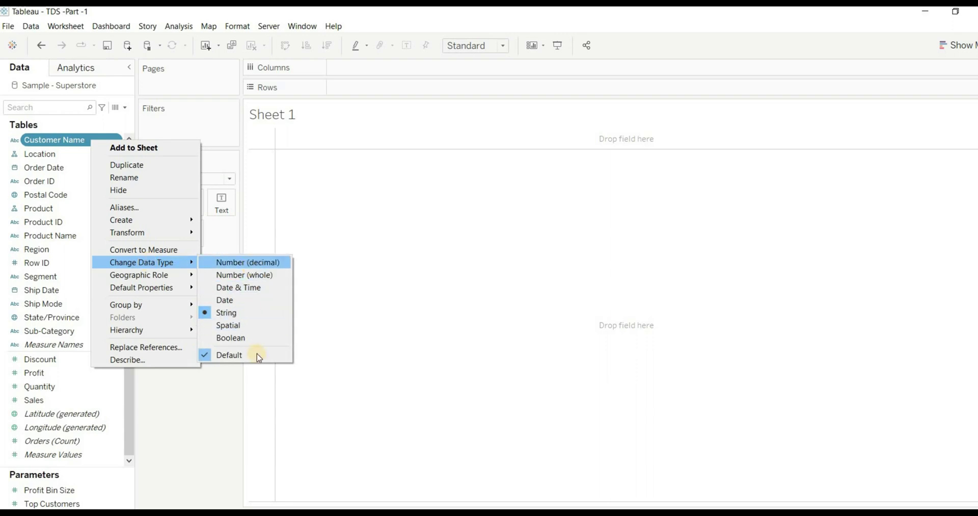
pyautogui.click(323, 406)
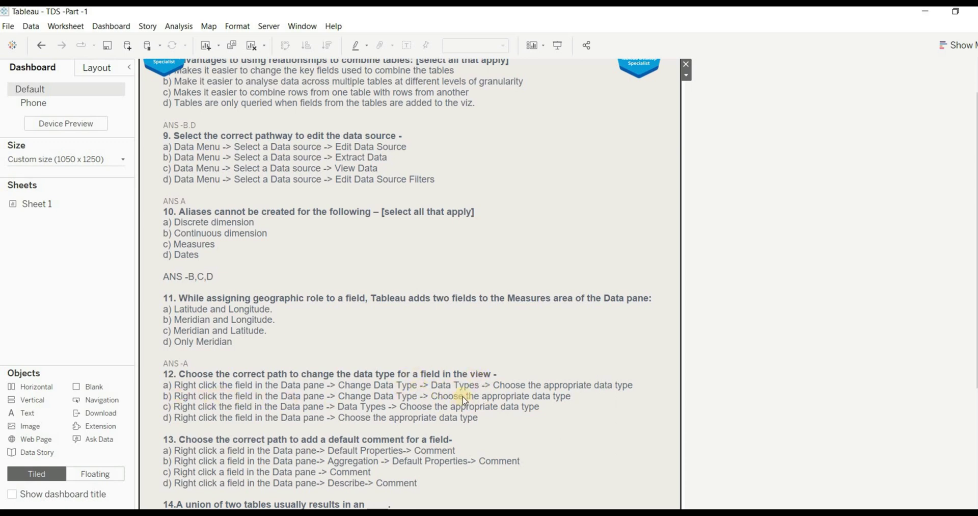
# Add the answer line 'ANS -B' below question 12's options in the dashboard text.
pyautogui.doubleClick(193, 428)
pyautogui.write('ANS -B')
pyautogui.click(556, 349)
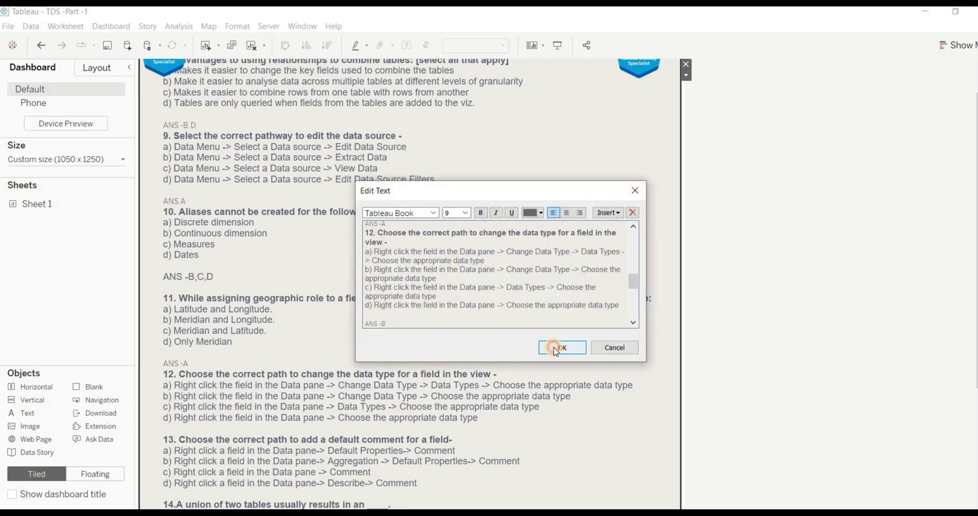
pyautogui.scroll(-3, 181, 272)
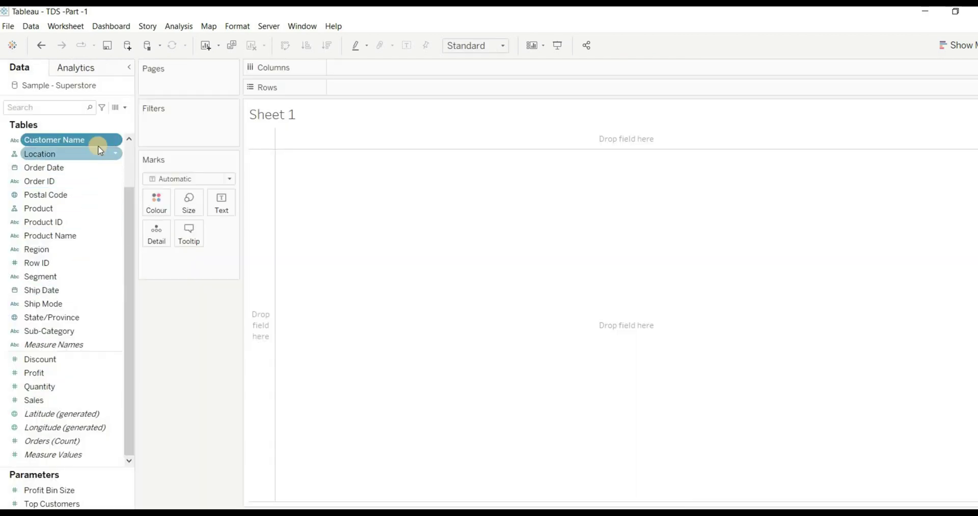
# Give Customer Name the default comment 'hELLO' and check it appears in the field's tooltip.
pyautogui.rightClick(100, 145)
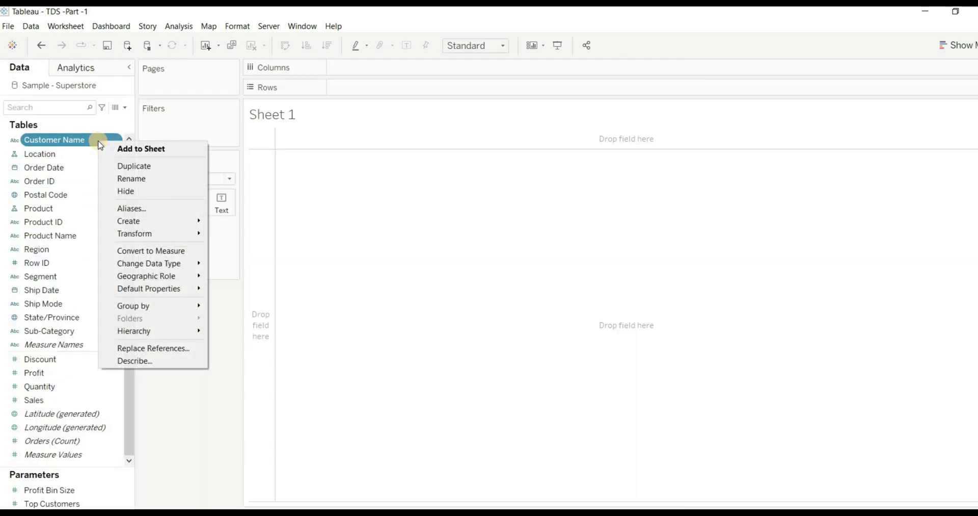
pyautogui.moveTo(154, 289)
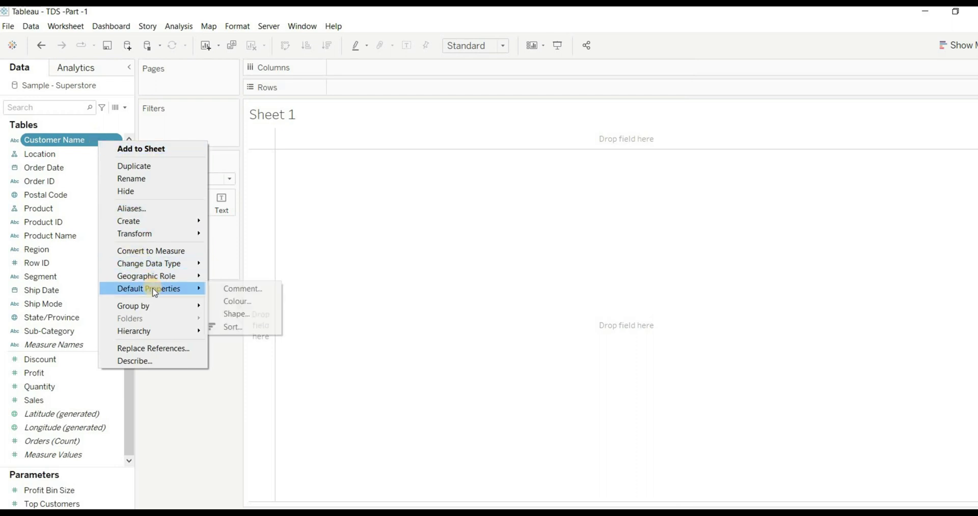
pyautogui.click(255, 290)
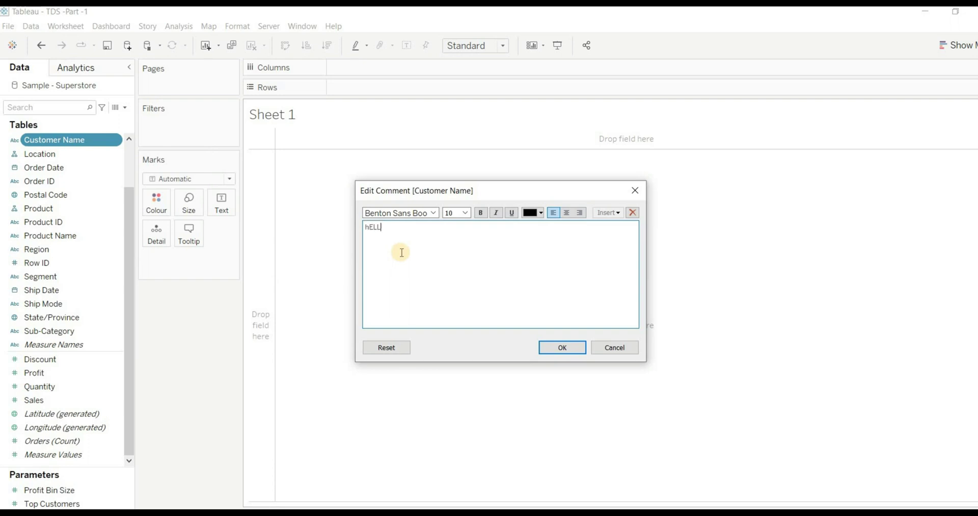
pyautogui.click(553, 345)
pyautogui.click(57, 140)
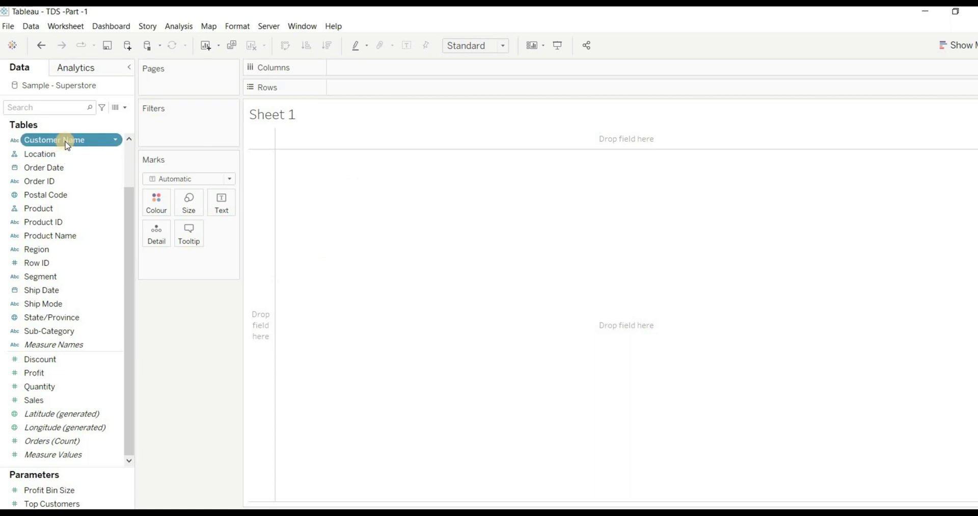
pyautogui.moveTo(70, 143)
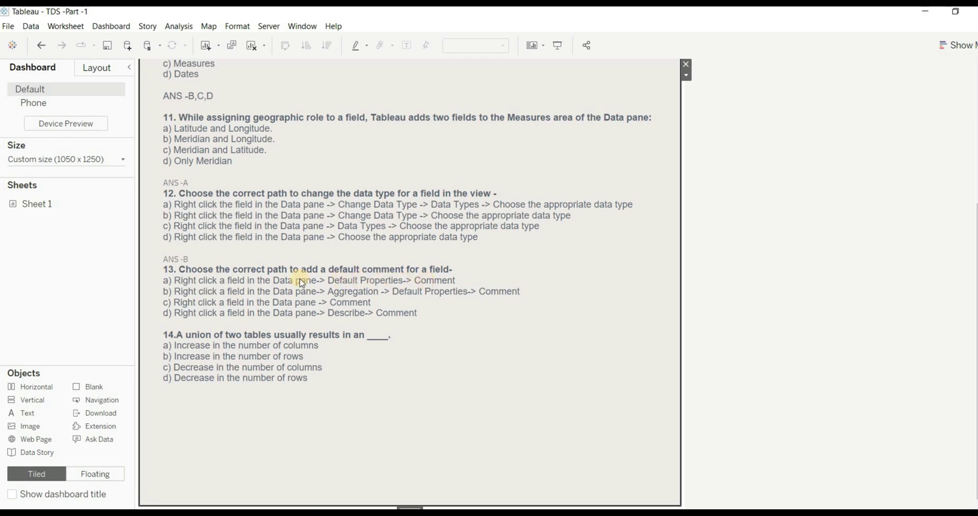
# Put the answer 'ANS -A' on the blank line above question 14 in the quiz text.
pyautogui.doubleClick(249, 306)
pyautogui.scroll(-5, 415, 295)
pyautogui.scroll(-6, 418, 298)
pyautogui.click(387, 237)
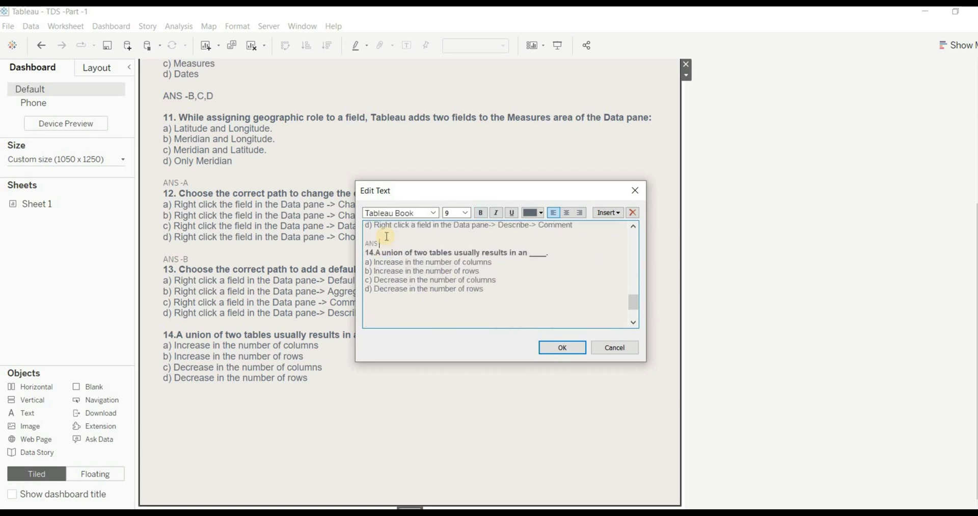
pyautogui.click(557, 346)
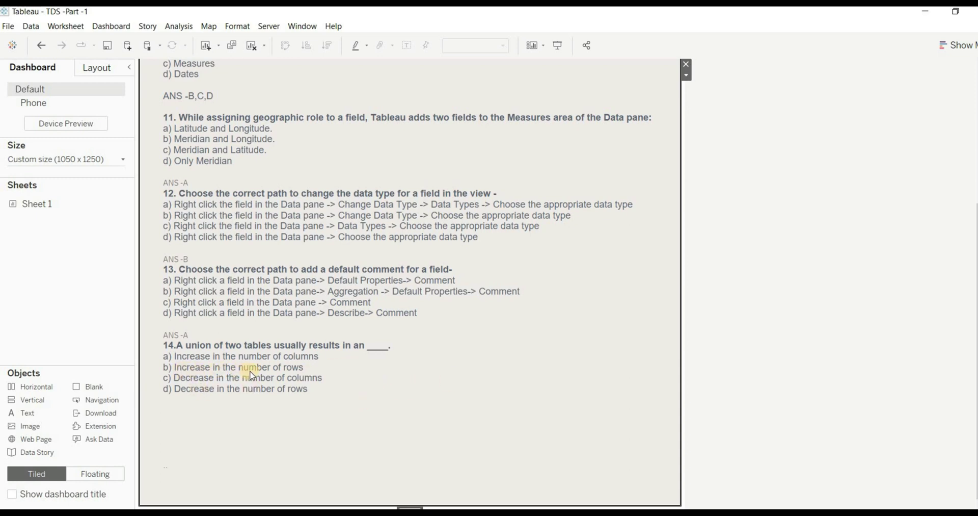
# Insert the answer line 'ANS -B' after question 14's last option and apply it.
pyautogui.doubleClick(247, 409)
pyautogui.scroll(-10, 398, 314)
pyautogui.click(376, 254)
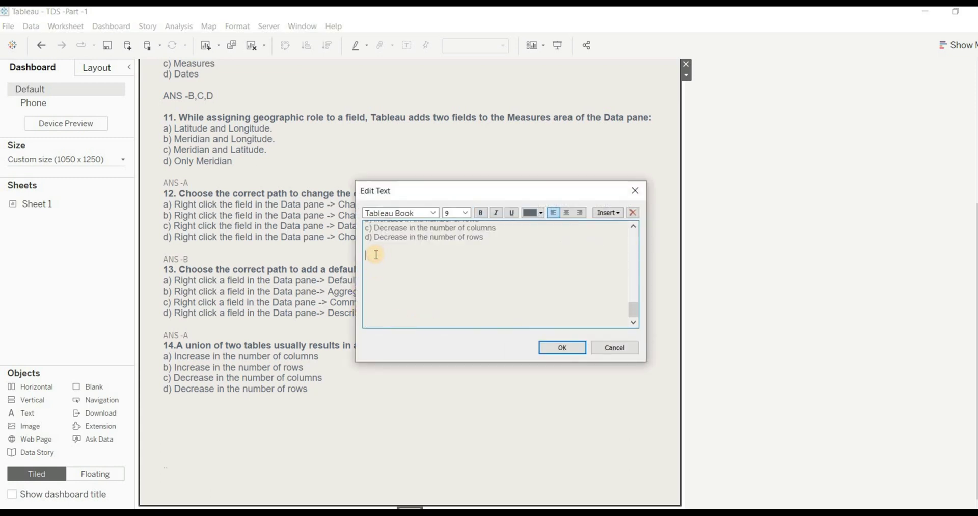
pyautogui.write('ANS -B')
pyautogui.click(566, 347)
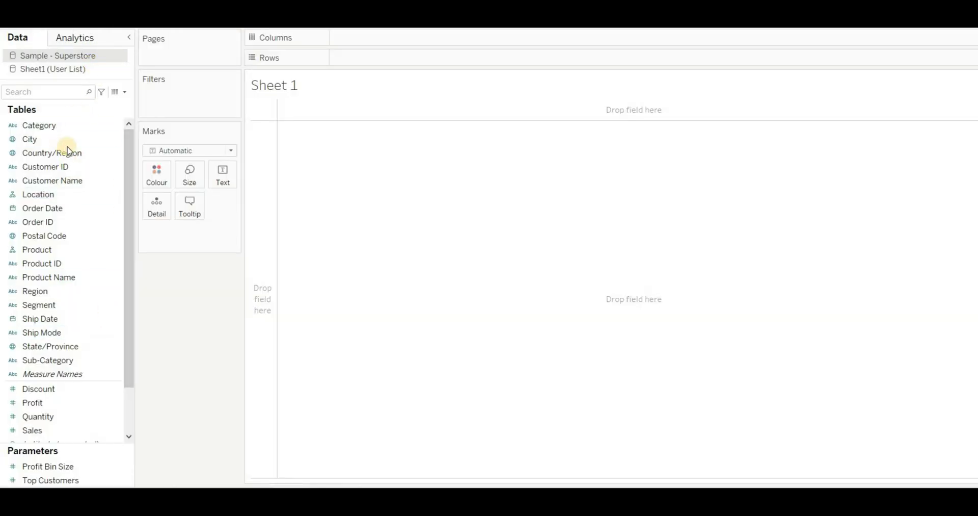
# List Superstore's Category in Sheet 1, then add User List's Category to blend the sources.
pyautogui.click(51, 126)
pyautogui.doubleClick(51, 126)
pyautogui.click(65, 70)
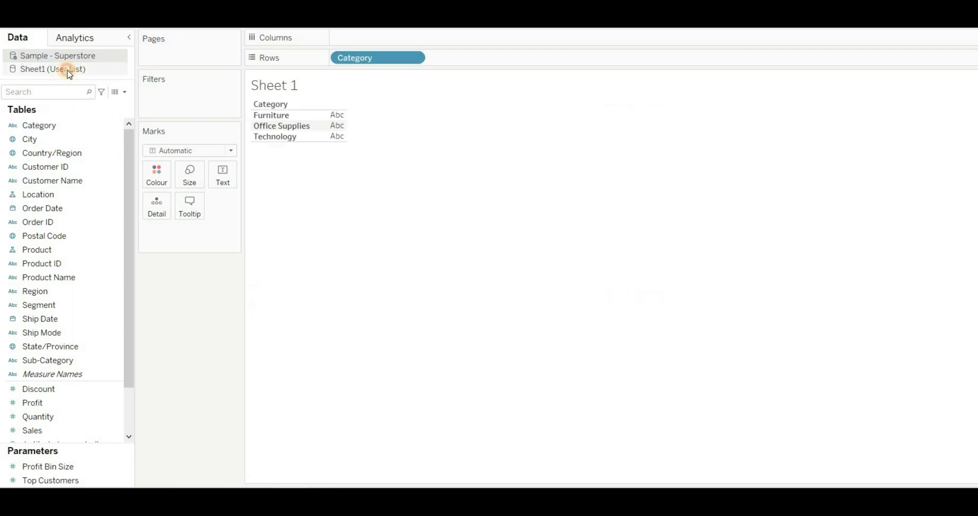
pyautogui.doubleClick(53, 127)
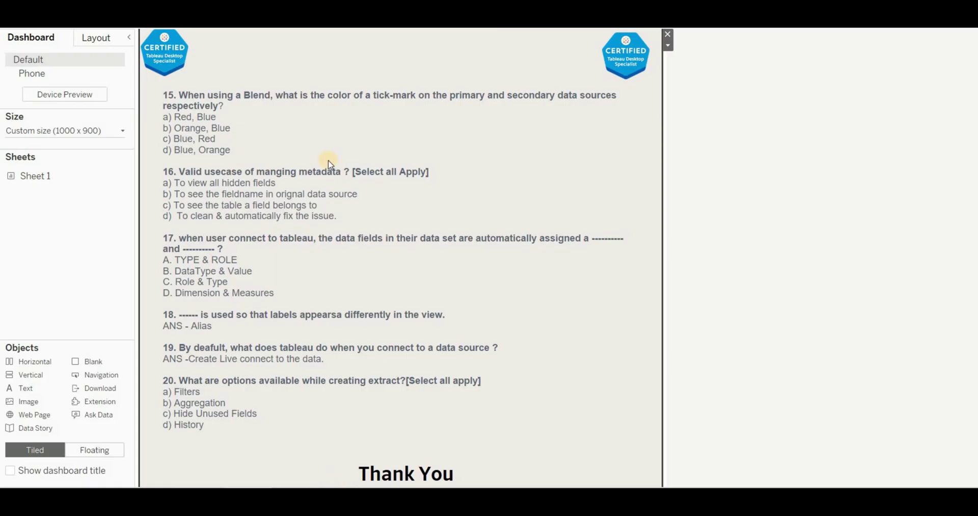
# Add a new 'ANS -D' line after question 15's 'd) Blue, Orange' option.
pyautogui.doubleClick(552, 216)
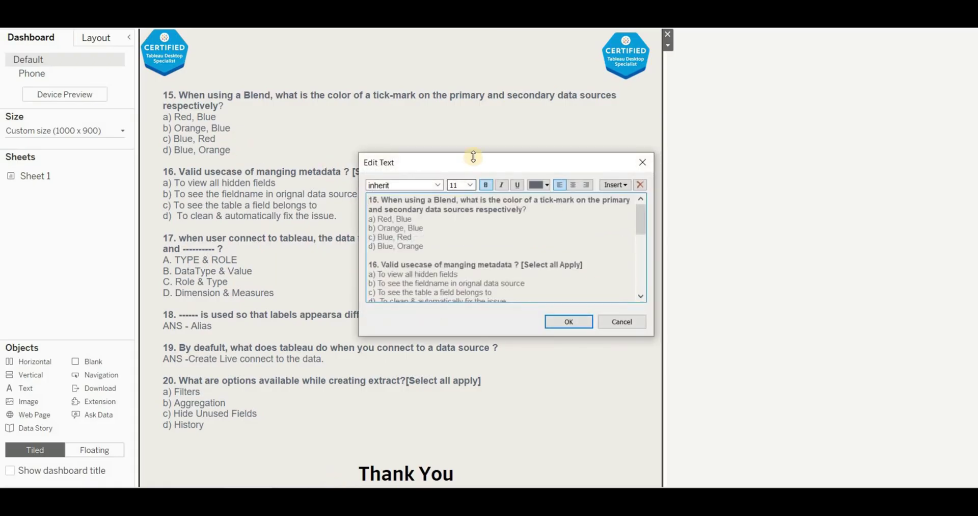
pyautogui.click(695, 231)
pyautogui.press('Return')
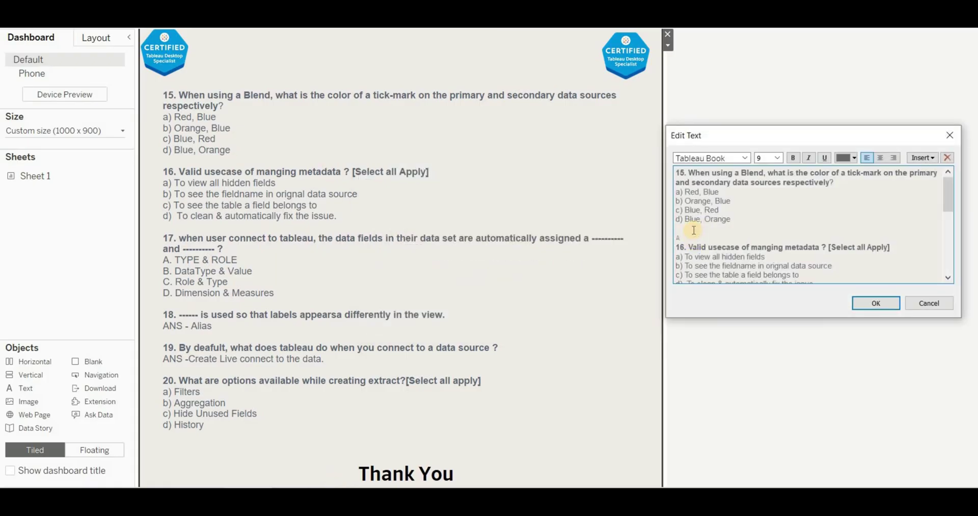
pyautogui.write('ANS -D')
pyautogui.scroll(-1, 764, 266)
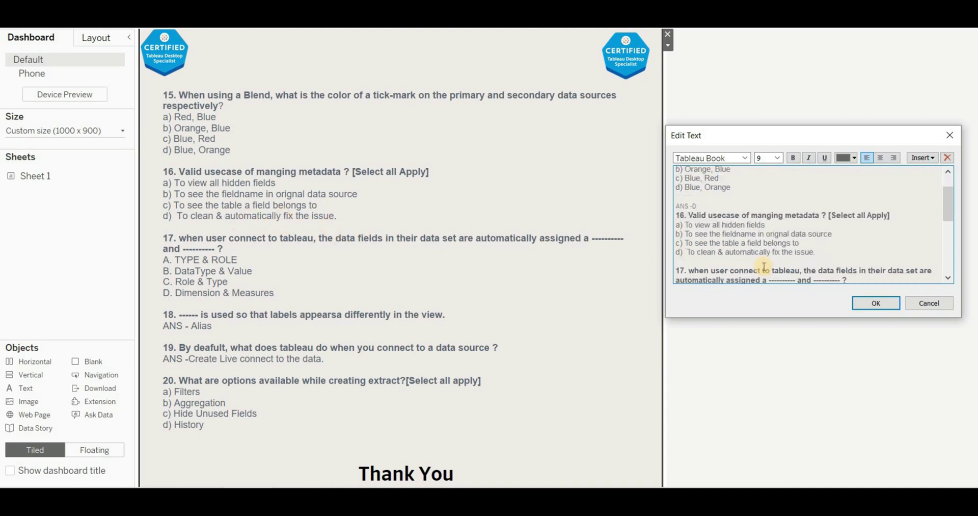
# Add the answer line 'ANS -A,B,C' after question 16's last option.
pyautogui.click(698, 263)
pyautogui.press('Return')
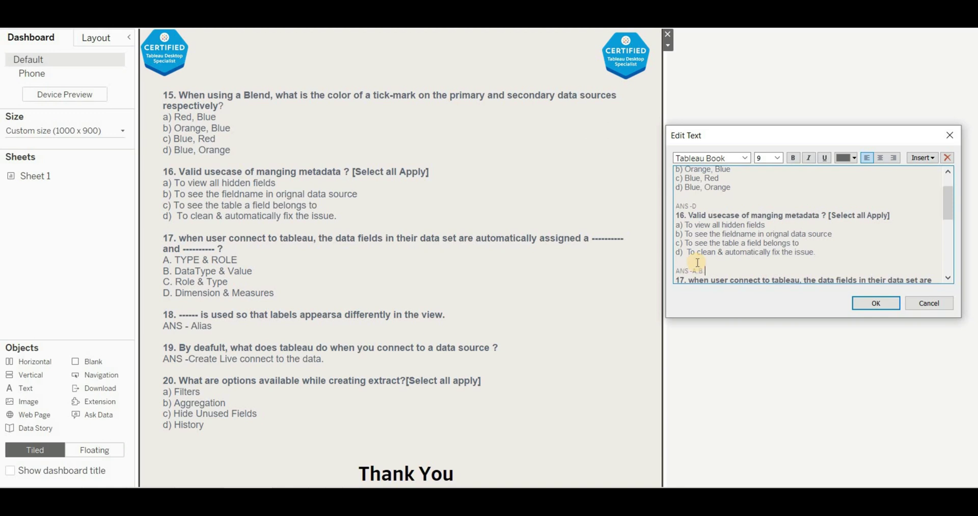
pyautogui.scroll(-2, 765, 248)
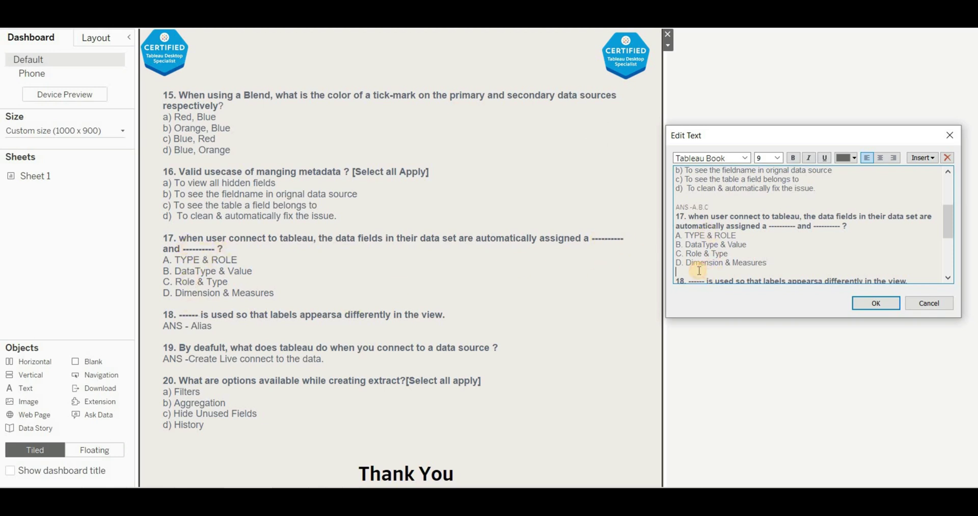
# Start a blank line beneath question 17's 'D. Dimension & Measures' option.
pyautogui.press('Return')
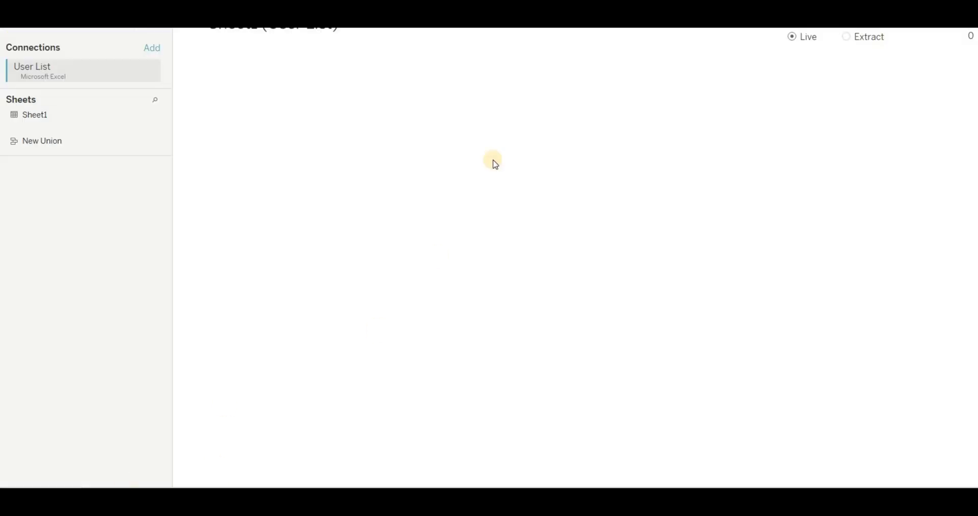
# Switch the User List connection to an extract of all rows and dismiss the save prompt.
pyautogui.click(847, 37)
pyautogui.click(905, 36)
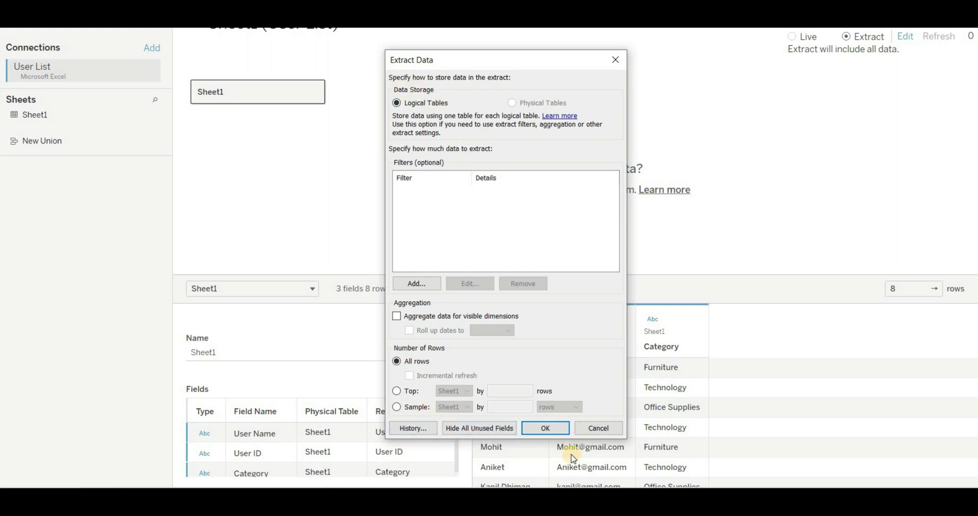
pyautogui.click(546, 430)
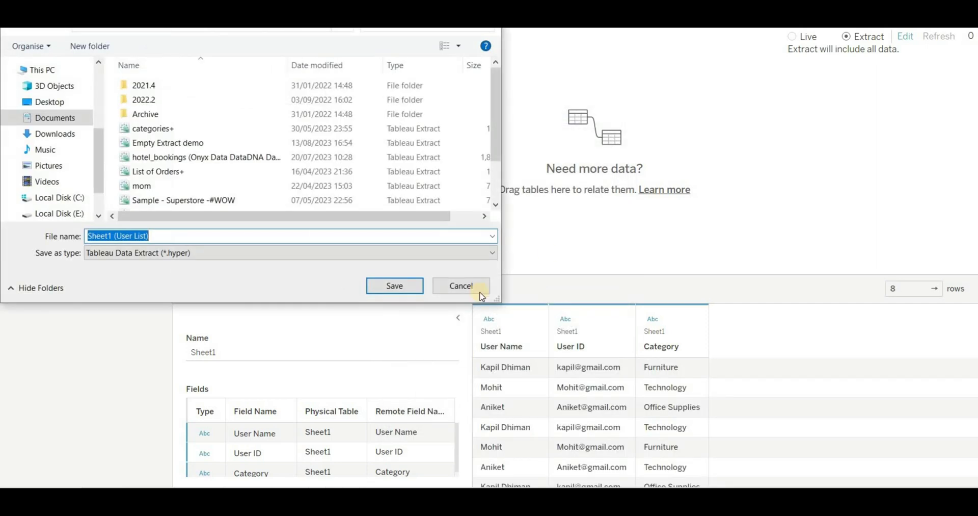
pyautogui.click(401, 287)
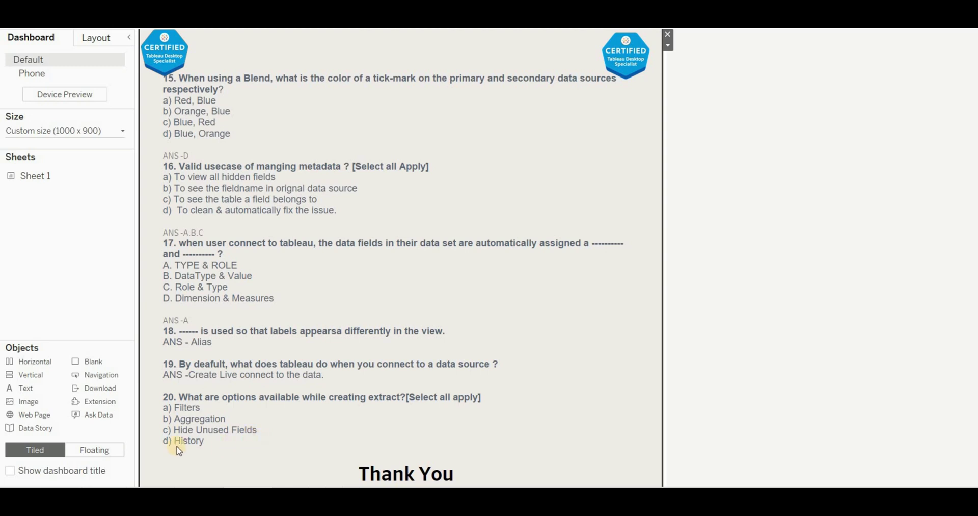
# Add 'ANS -A.B.C.D' on a new line below question 20's 'd) History' option.
pyautogui.doubleClick(270, 438)
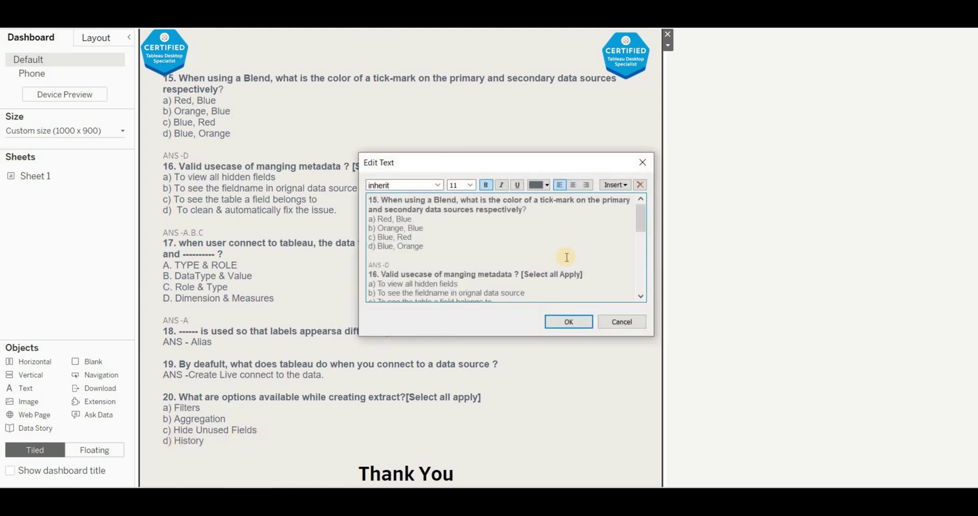
pyautogui.scroll(-10, 485, 255)
pyautogui.click(390, 296)
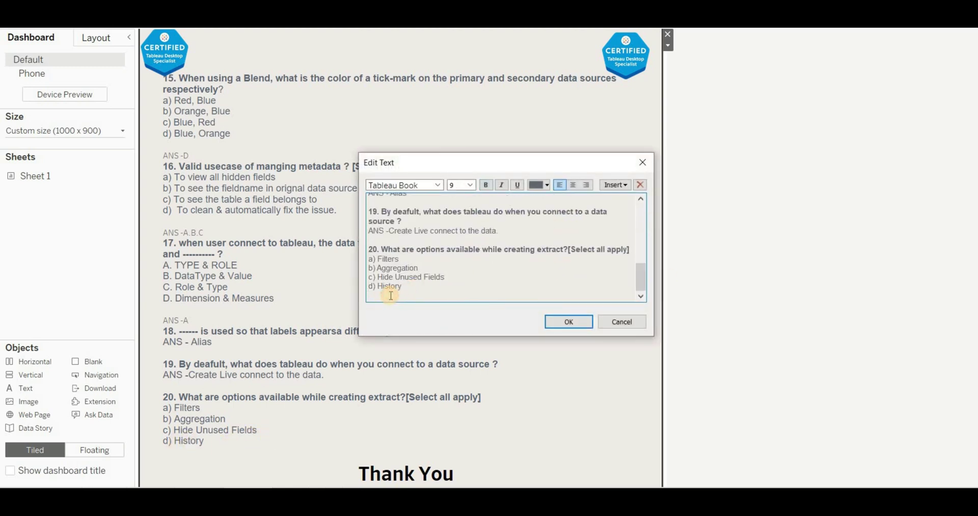
pyautogui.press('Return')
pyautogui.write('ANS -A.B.C.D')
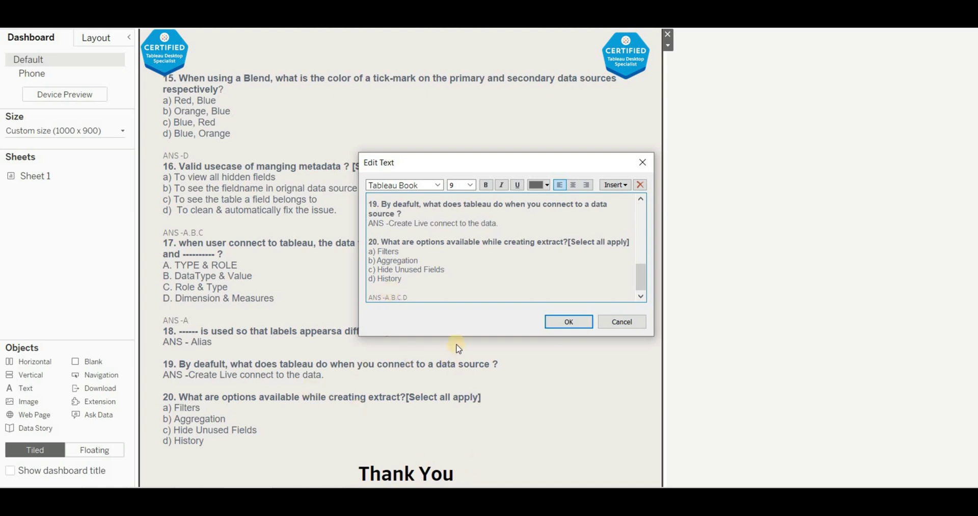
pyautogui.click(569, 321)
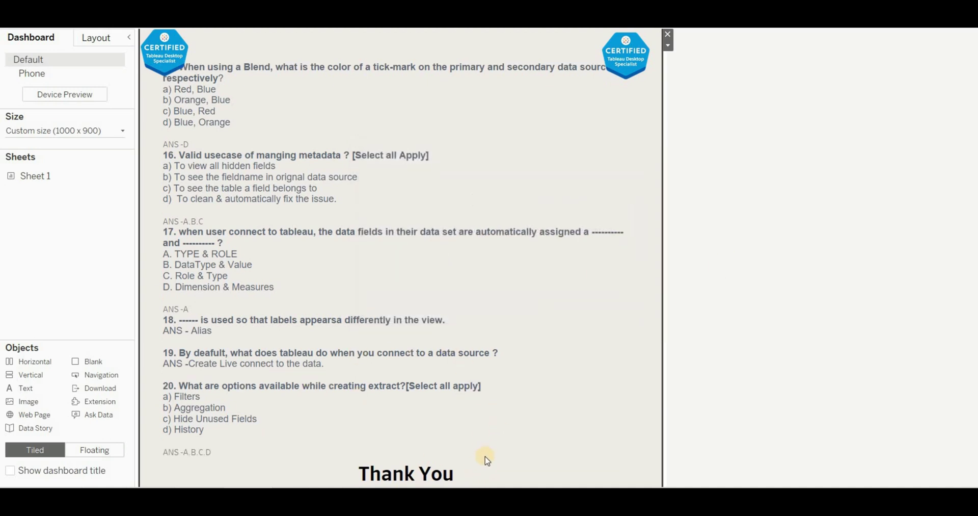
pyautogui.scroll(-1, 520, 463)
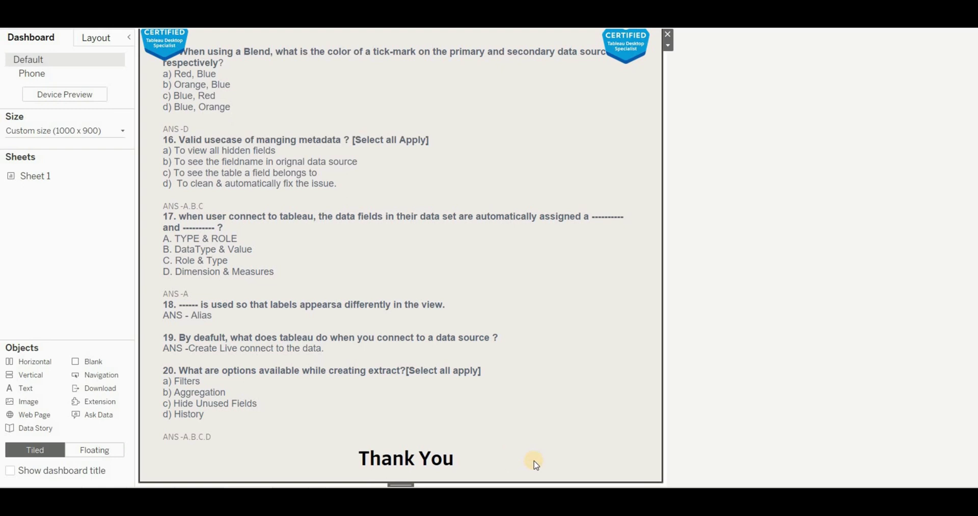